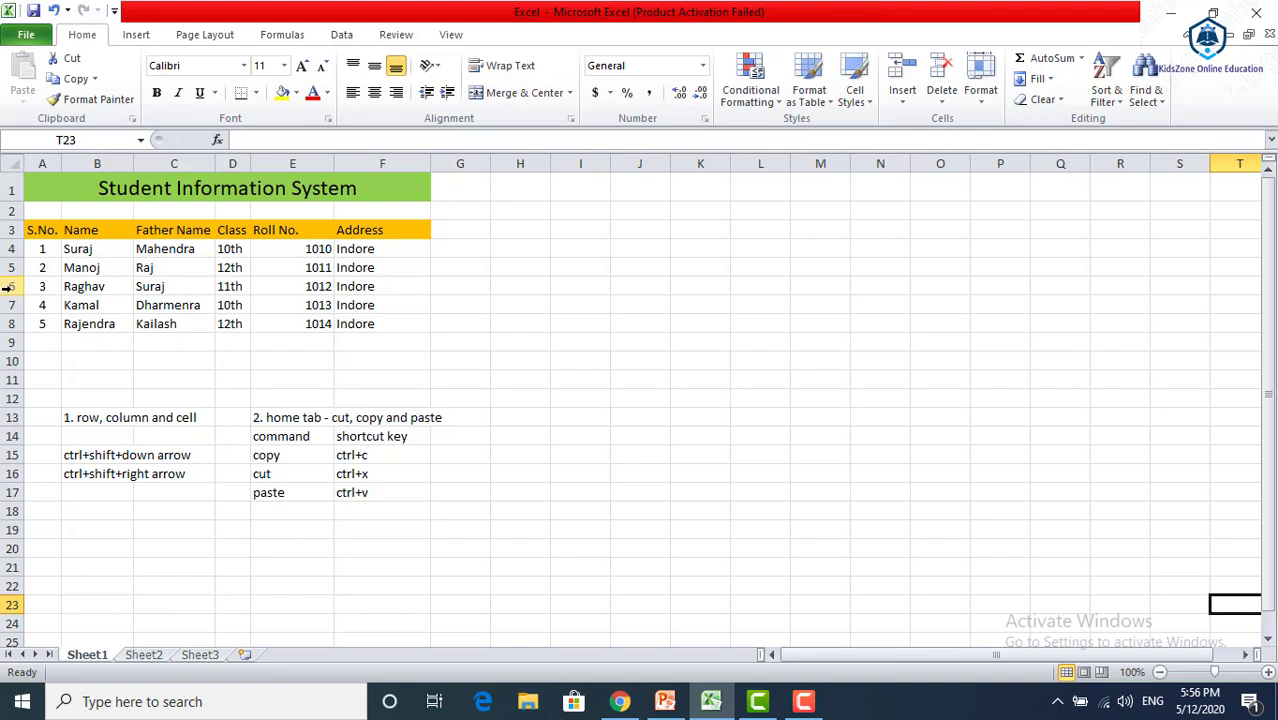
Select row 6 as a whole, and again by extending the selection from A6 through I6 to the row's end
{"action": "left_click", "coordinate": [8, 287]}
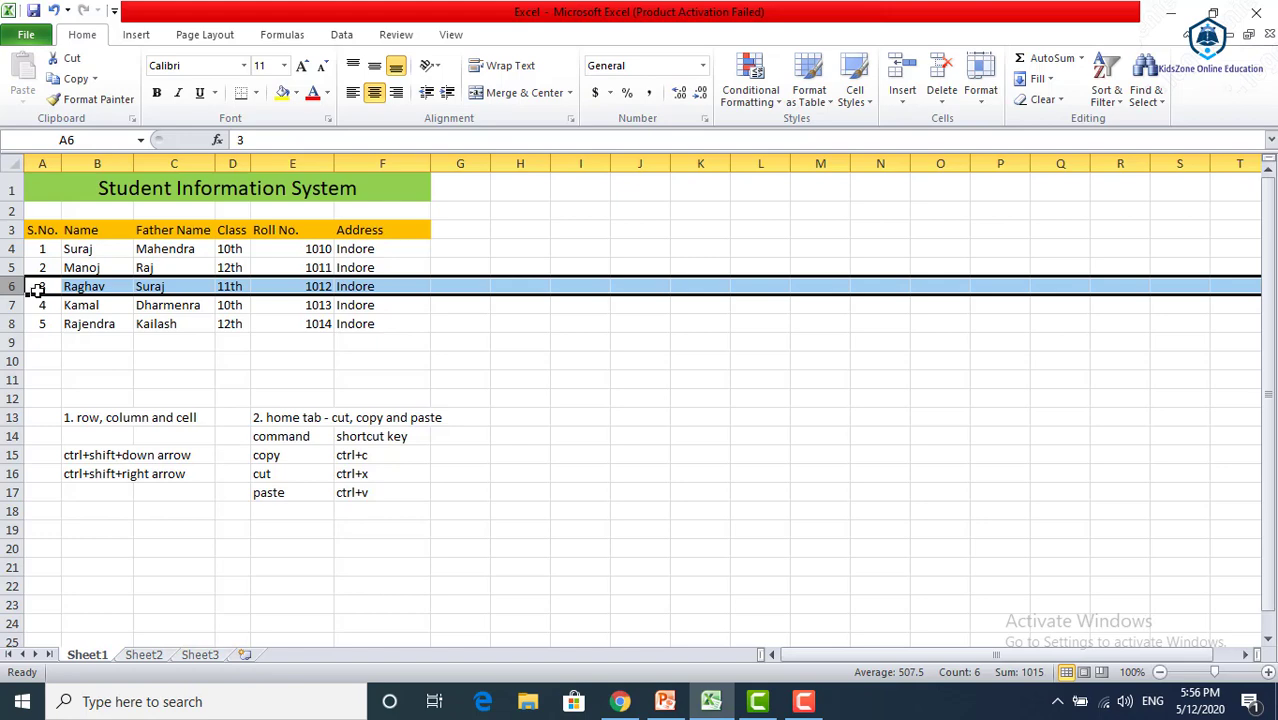
{"action": "left_click", "coordinate": [38, 289]}
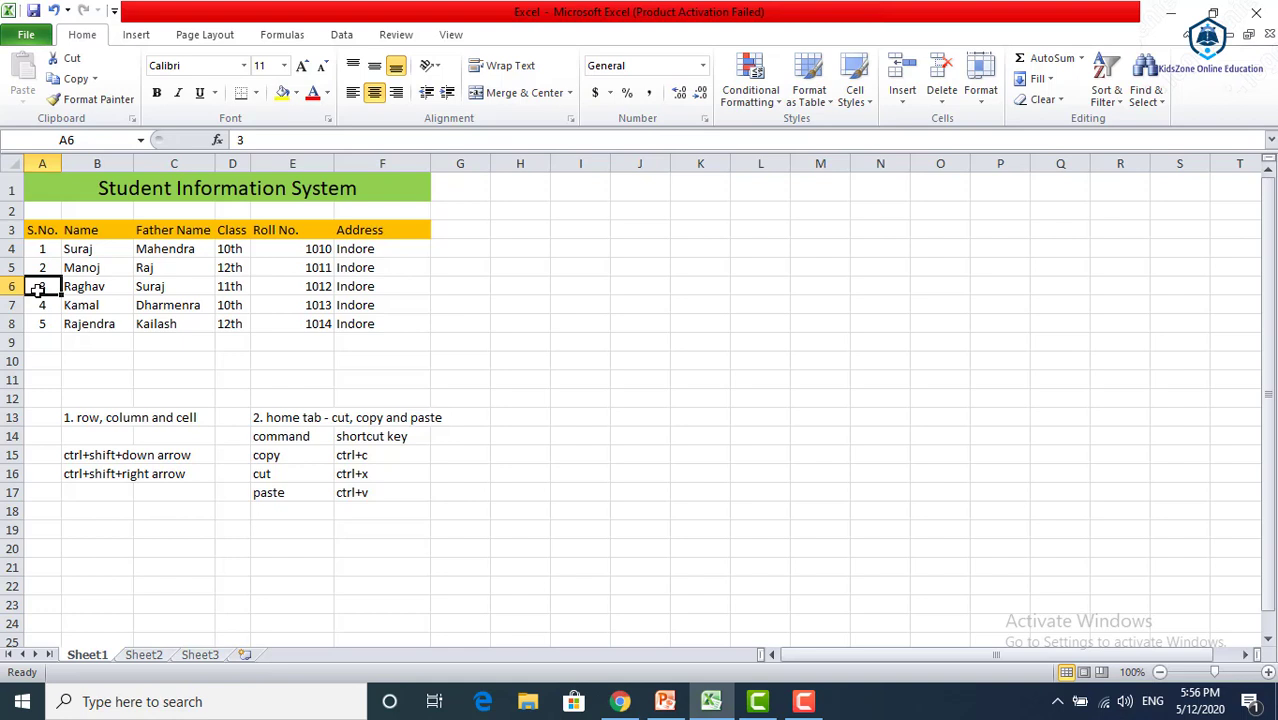
{"action": "key", "text": "shift+Right"}
{"action": "key", "text": "shift+Right"}
{"action": "key", "text": "shift+Right"}
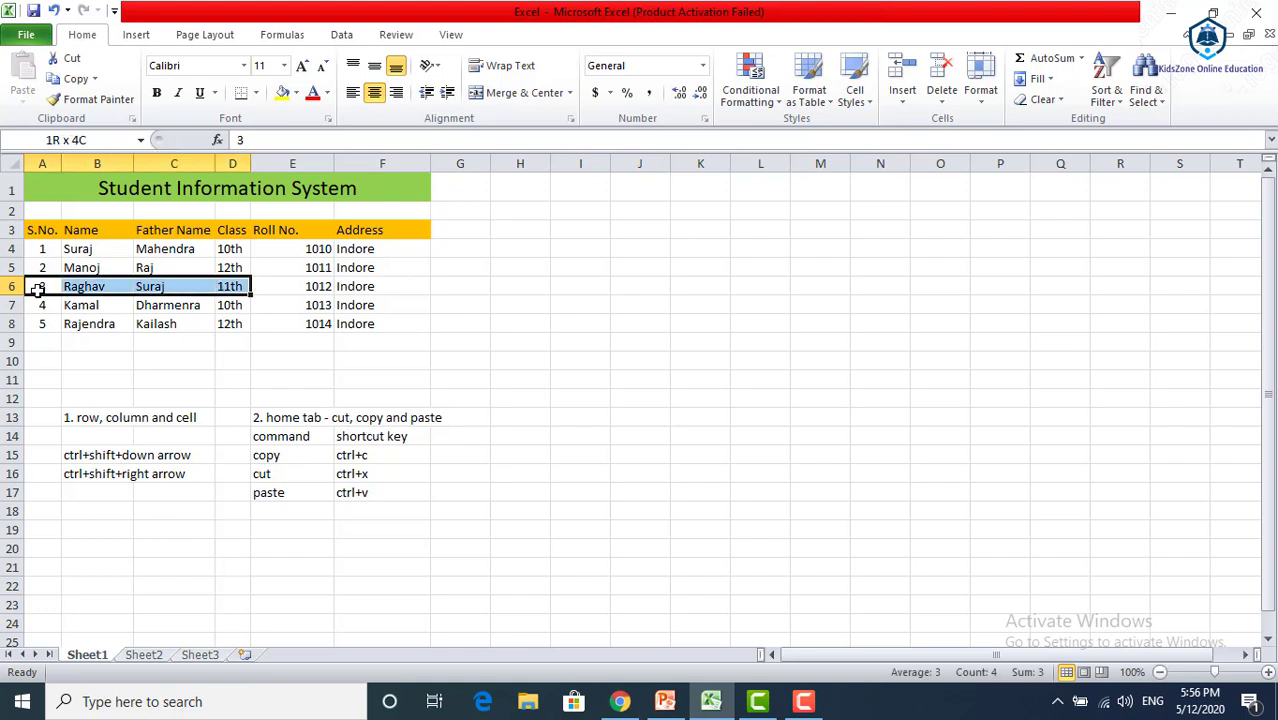
{"action": "key", "text": "shift+Right"}
{"action": "key", "text": "shift+Right"}
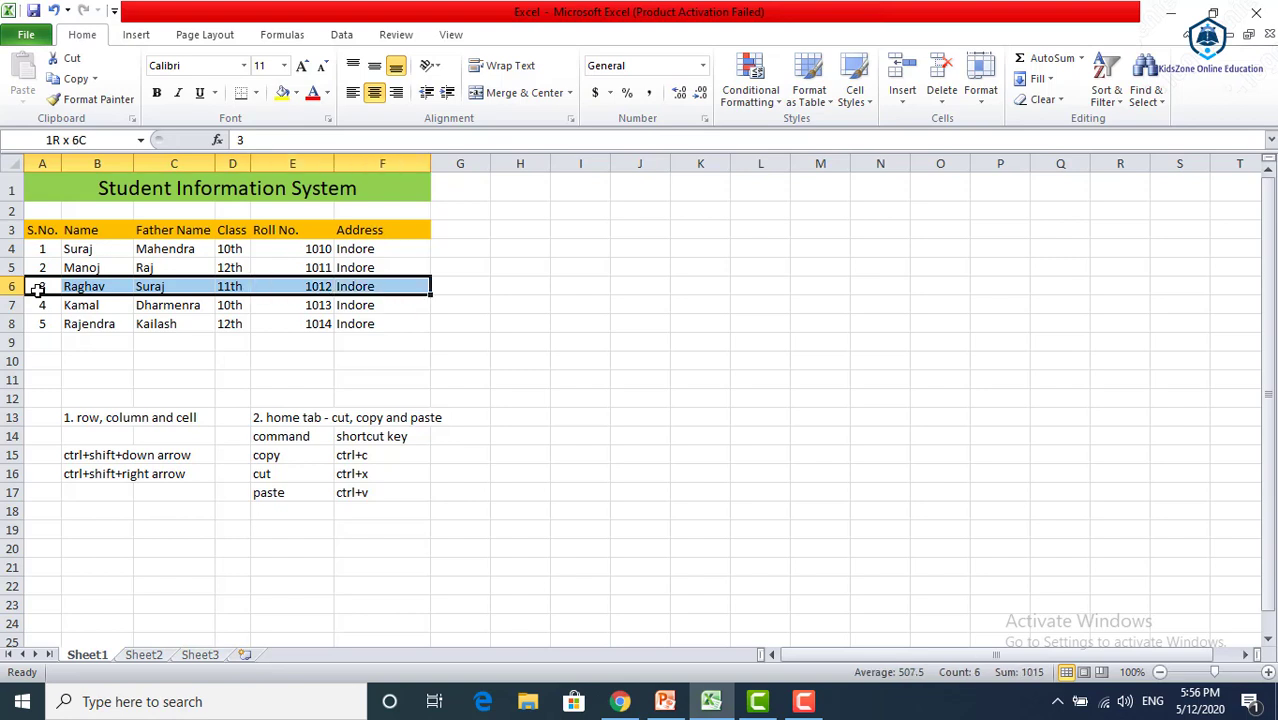
{"action": "key", "text": "shift+Right"}
{"action": "key", "text": "shift+Right"}
{"action": "key", "text": "shift+Right"}
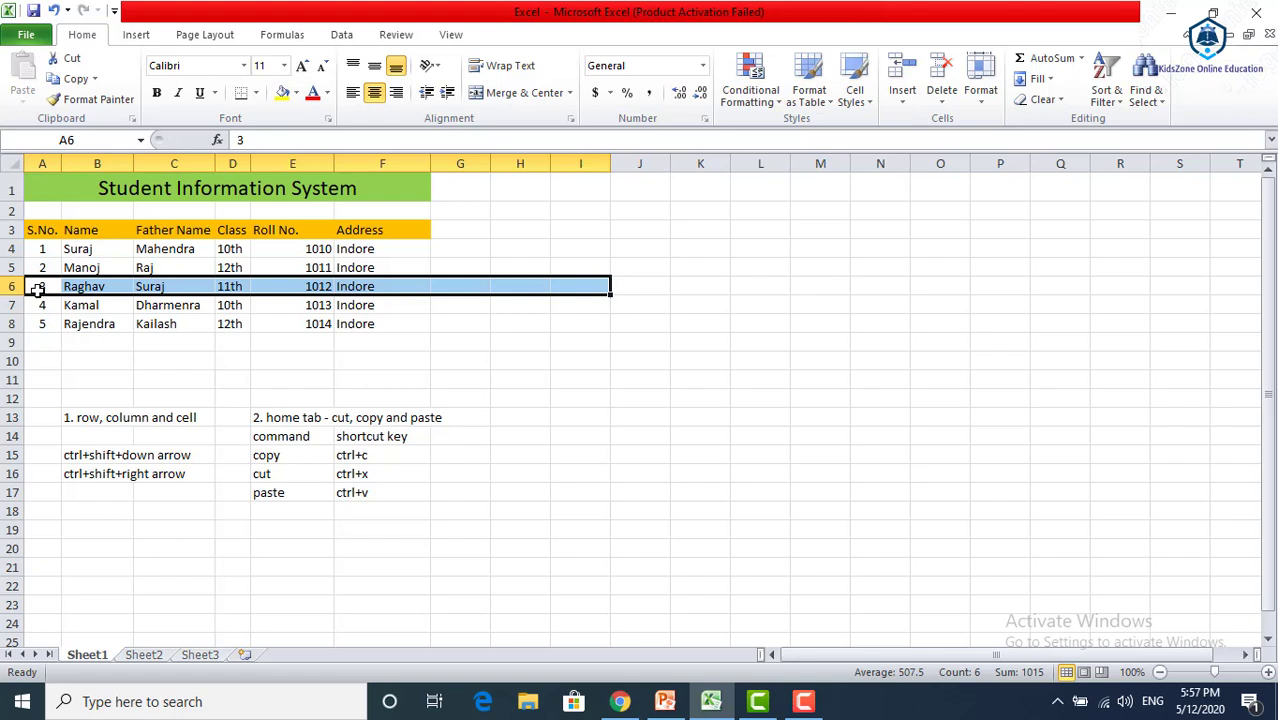
{"action": "key", "text": "ctrl+shift+Right"}
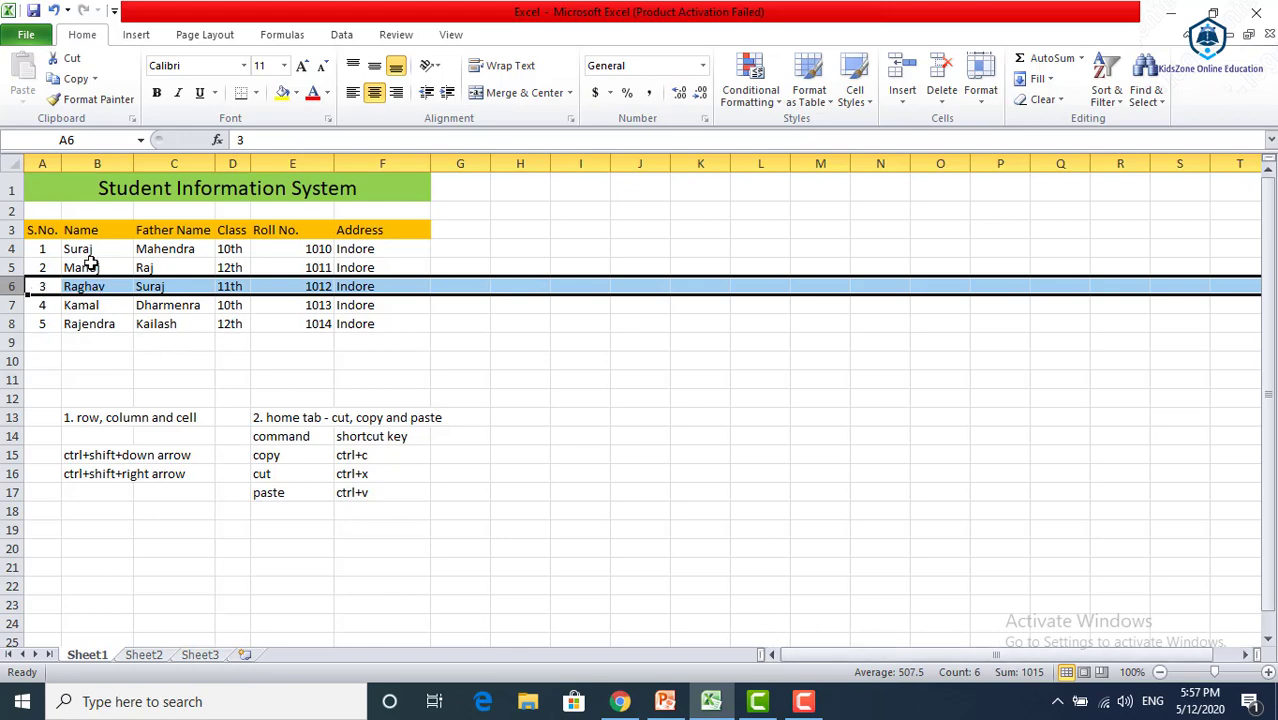
Select column B as a whole, and select cells B2 through B17 by extending the selection downward from B2
{"action": "left_click", "coordinate": [96, 164]}
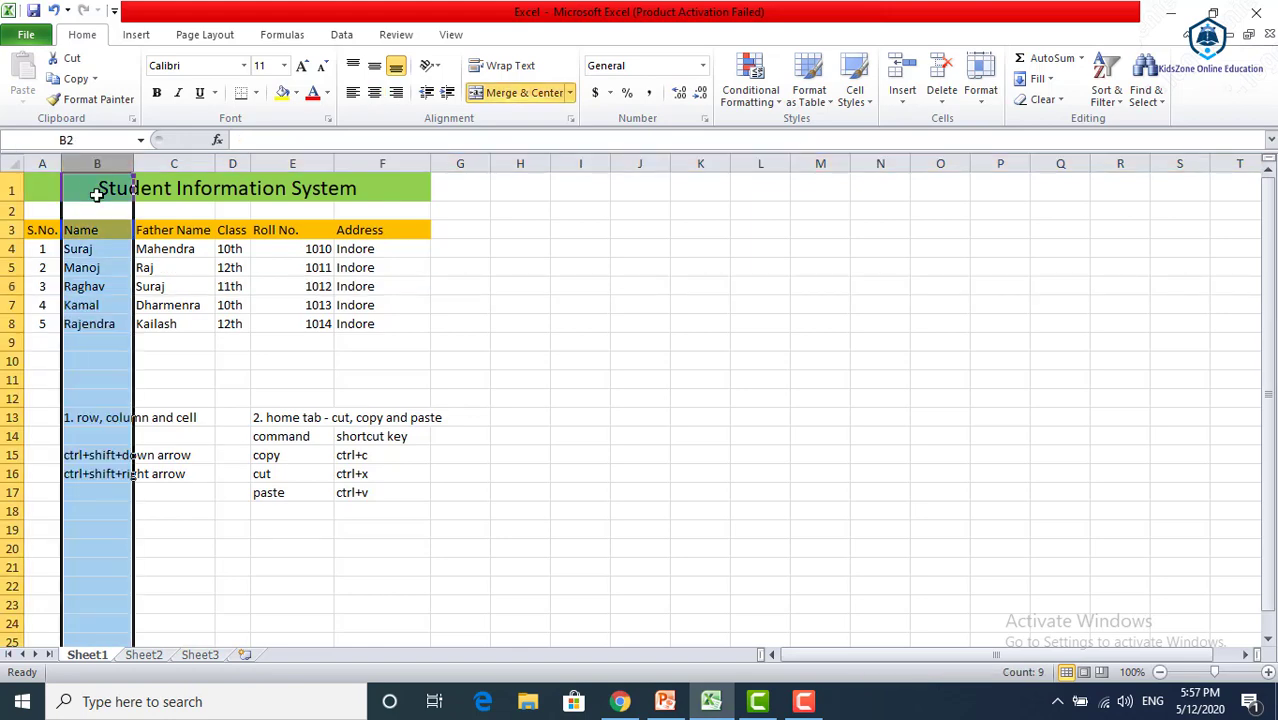
{"action": "left_click", "coordinate": [100, 188]}
{"action": "left_click", "coordinate": [101, 214]}
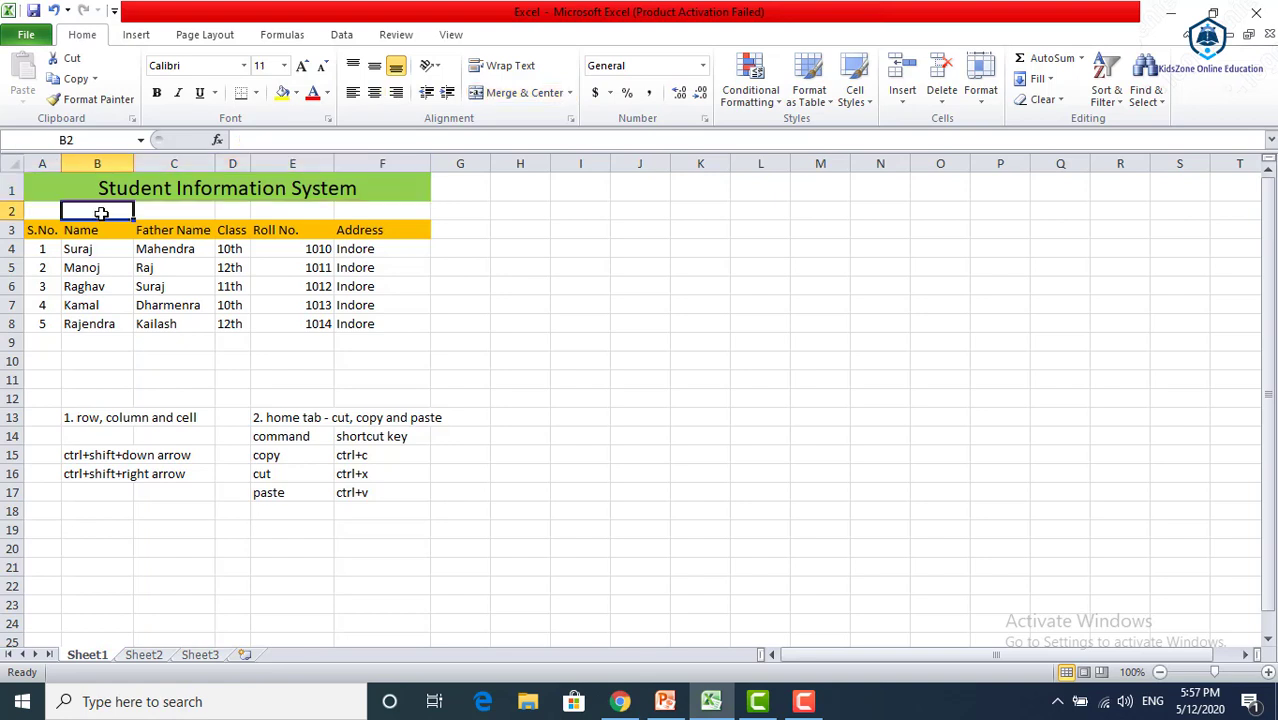
{"action": "key", "text": "shift+Down"}
{"action": "key", "text": "shift+Down"}
{"action": "key", "text": "shift+Down"}
{"action": "key", "text": "shift+Down"}
{"action": "key", "text": "shift+Down"}
{"action": "key", "text": "shift+Down"}
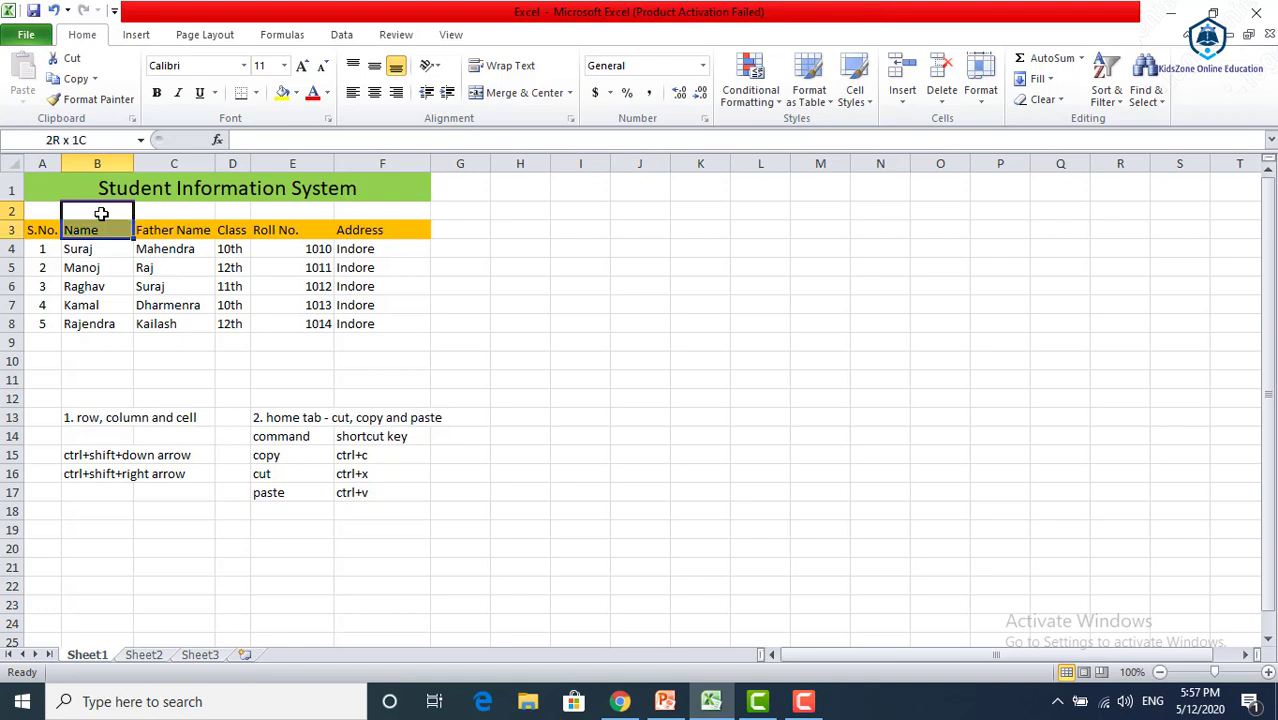
{"action": "key", "text": "shift+Down"}
{"action": "key", "text": "shift+Down"}
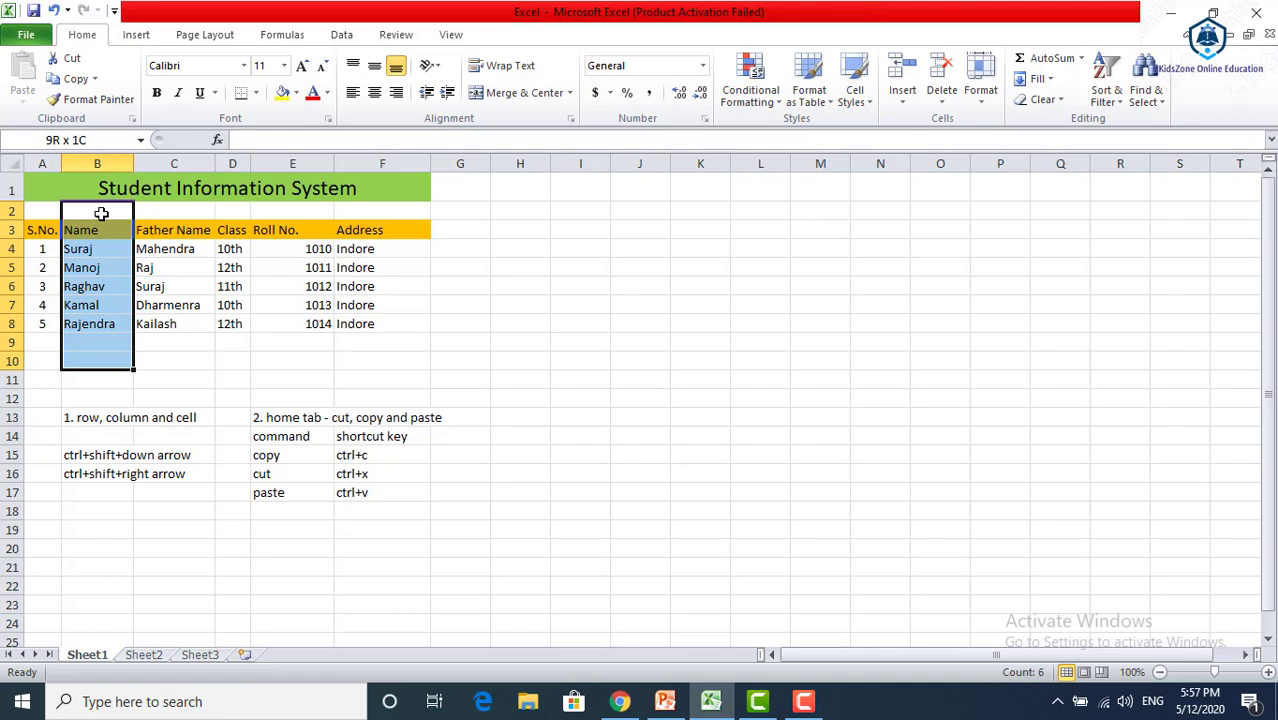
{"action": "key", "text": "shift+Down"}
{"action": "key", "text": "shift+Down"}
{"action": "key", "text": "shift+Down"}
{"action": "key", "text": "shift+Down"}
{"action": "key", "text": "shift+Down"}
{"action": "key", "text": "shift+Down"}
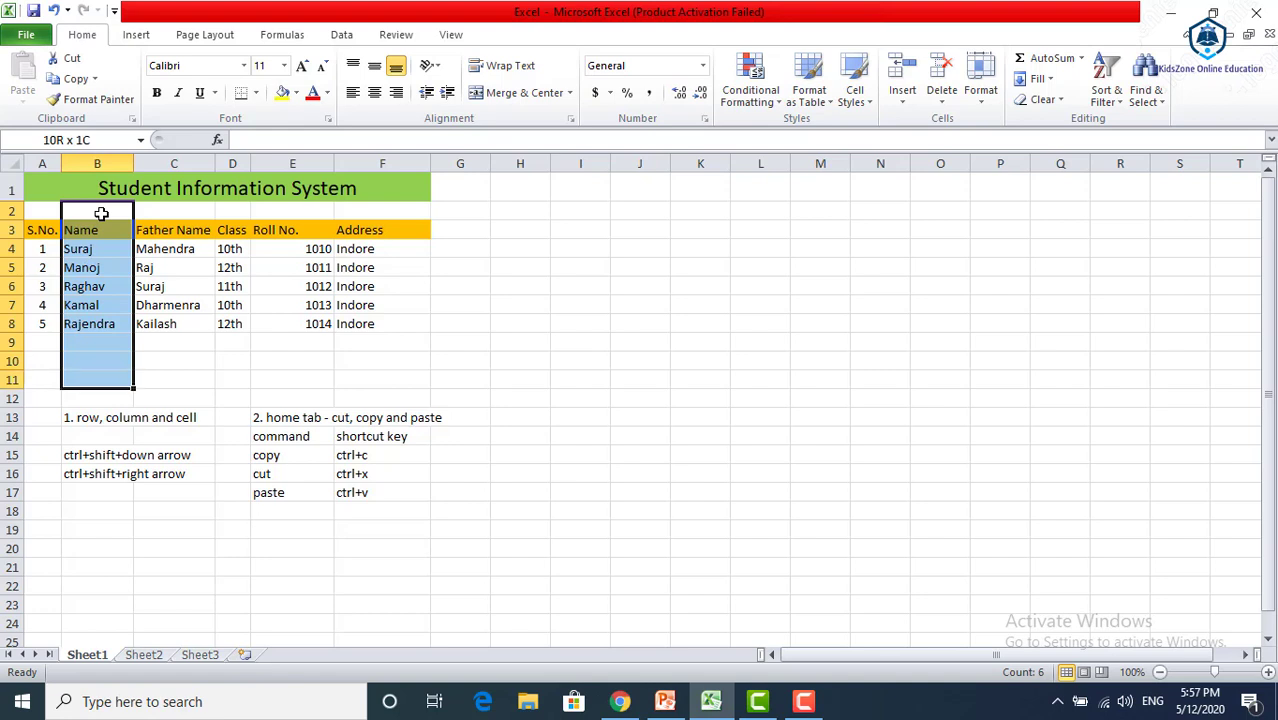
{"action": "key", "text": "shift+Down"}
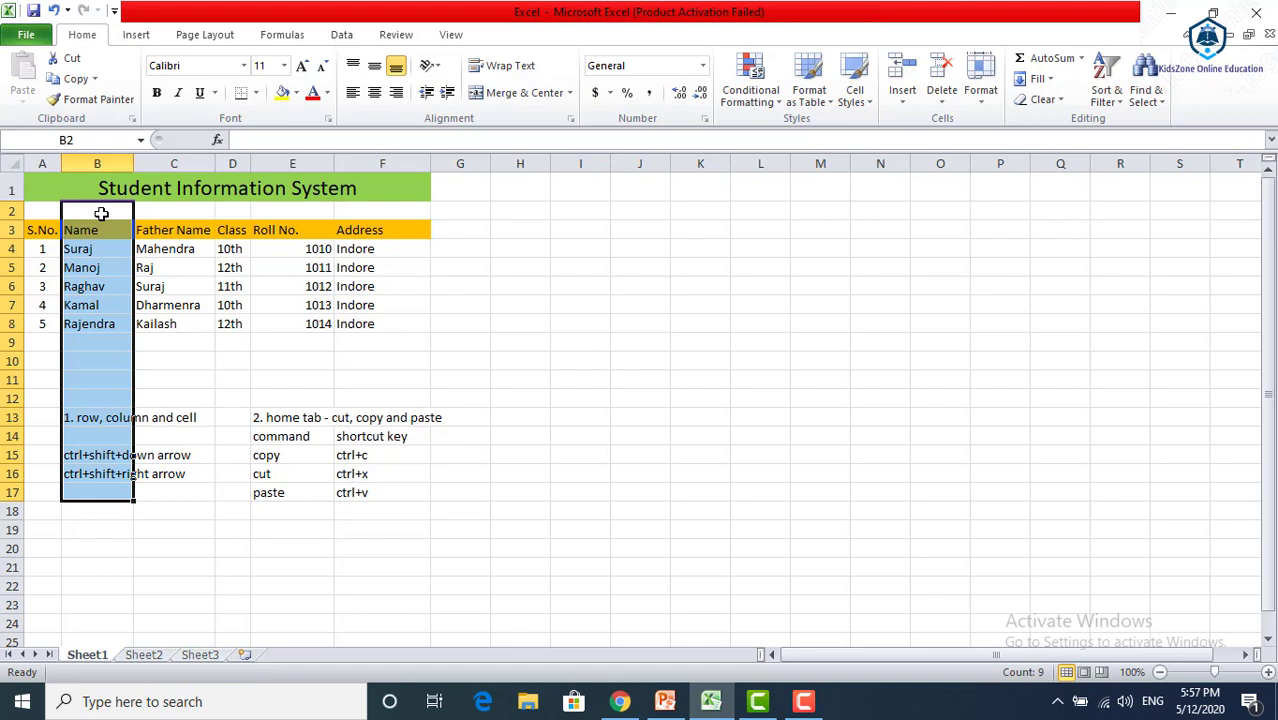
Extend the selection from F6 down to F7, and from F5 up and across to cover cells E4 to F5
{"action": "left_click", "coordinate": [356, 289]}
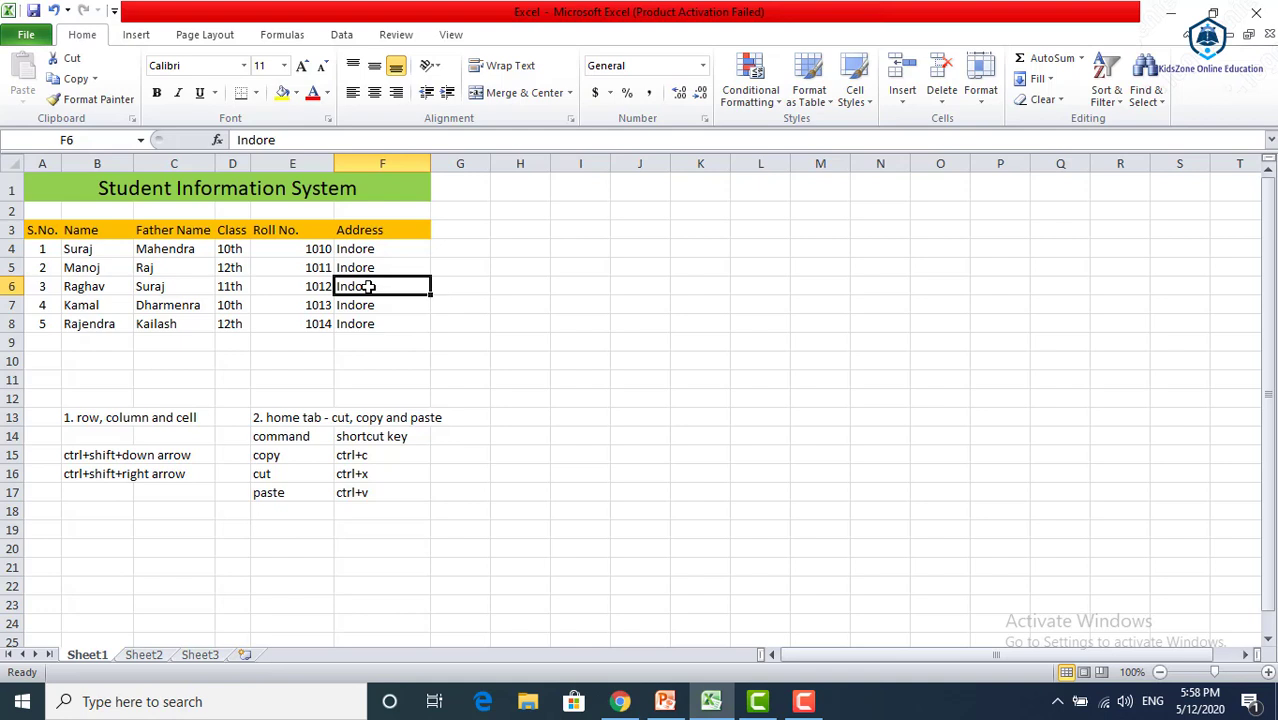
{"action": "key", "text": "shift+Down"}
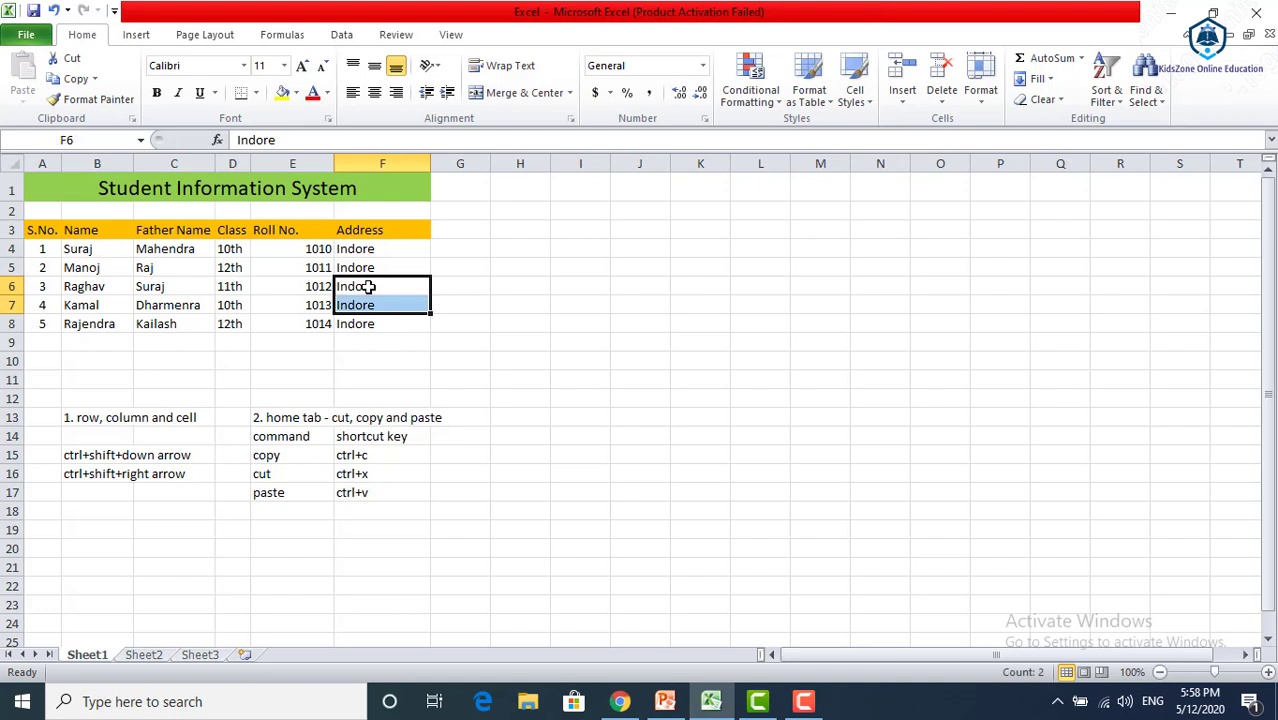
{"action": "key", "text": "Up"}
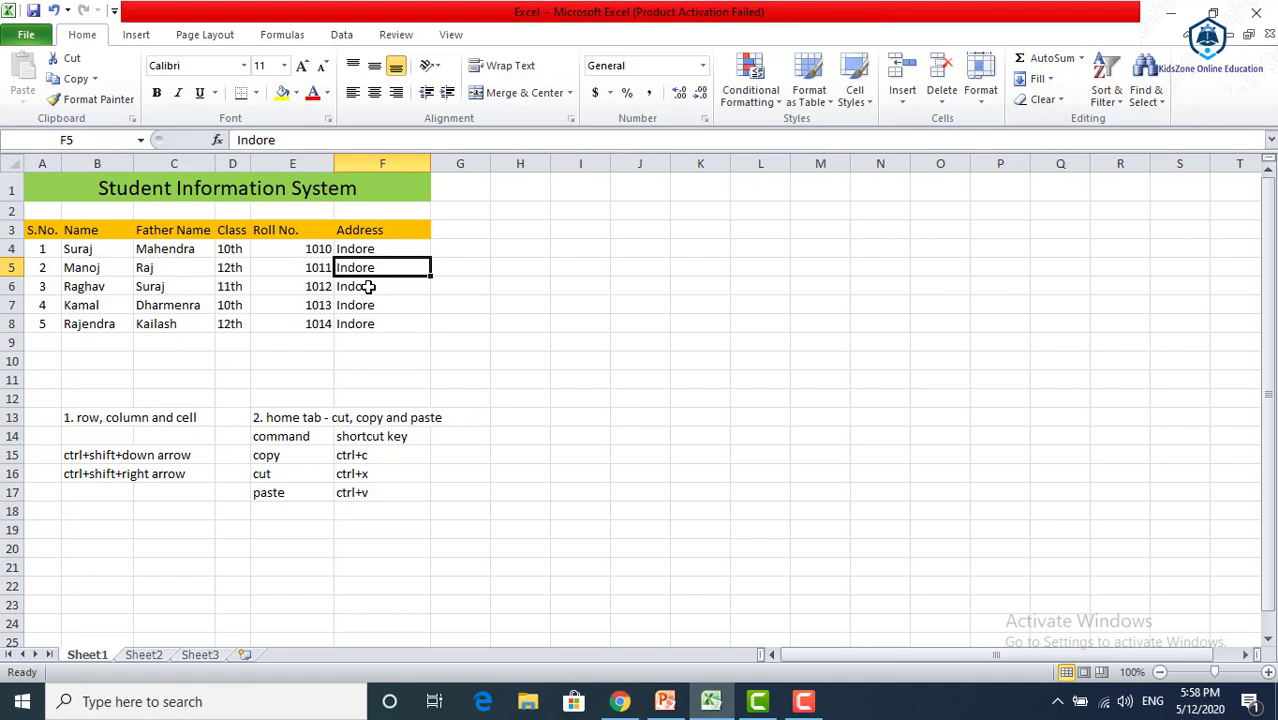
{"action": "key", "text": "shift+Up"}
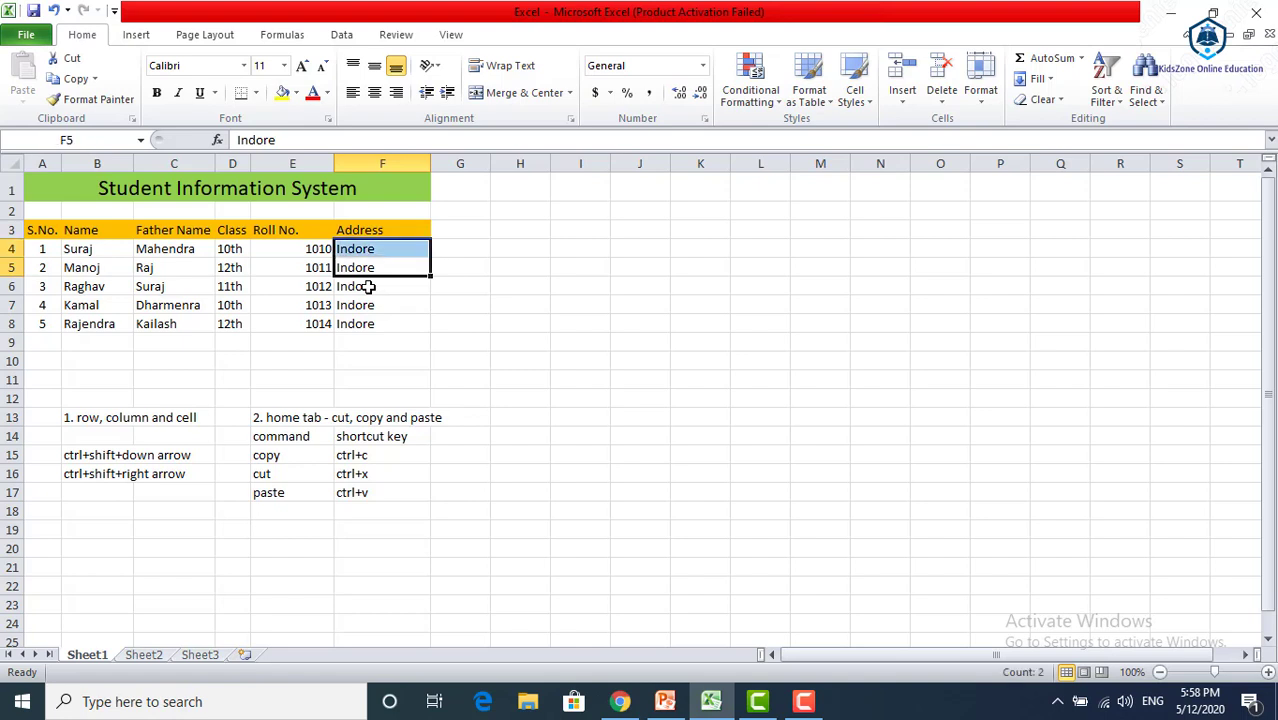
{"action": "key", "text": "shift+Right"}
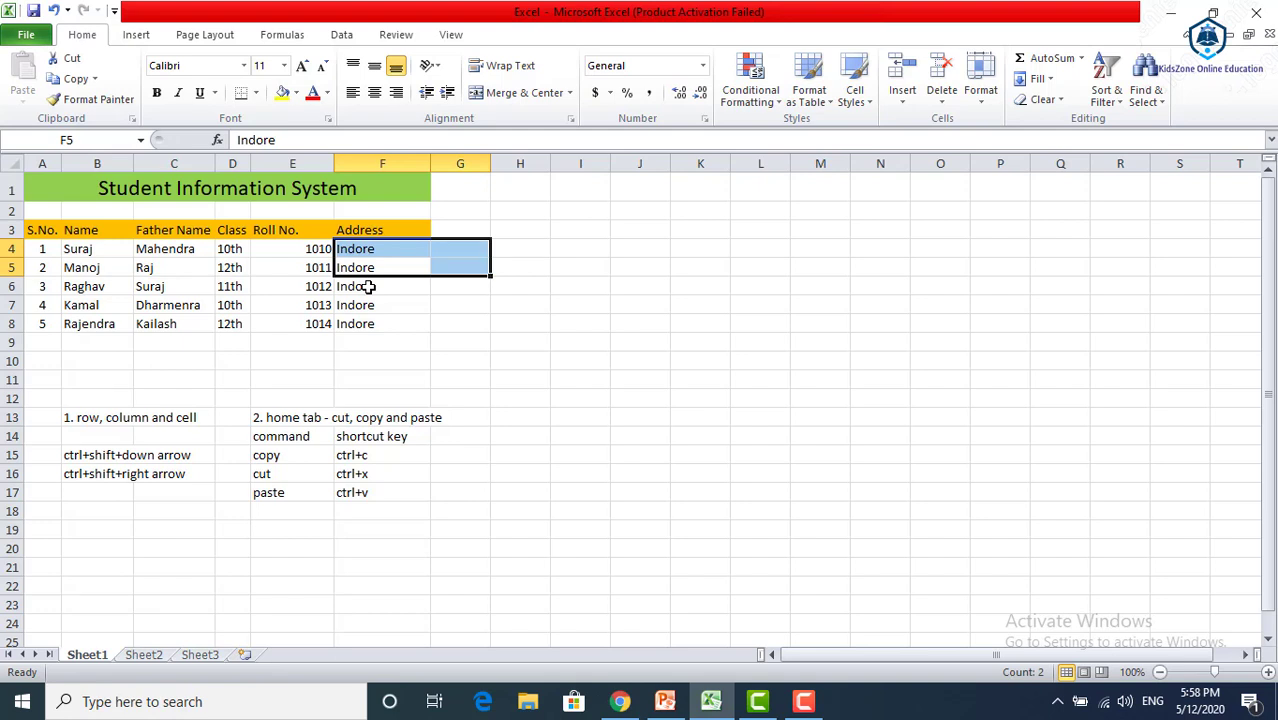
{"action": "key", "text": "shift+Left"}
{"action": "key", "text": "shift+Left"}
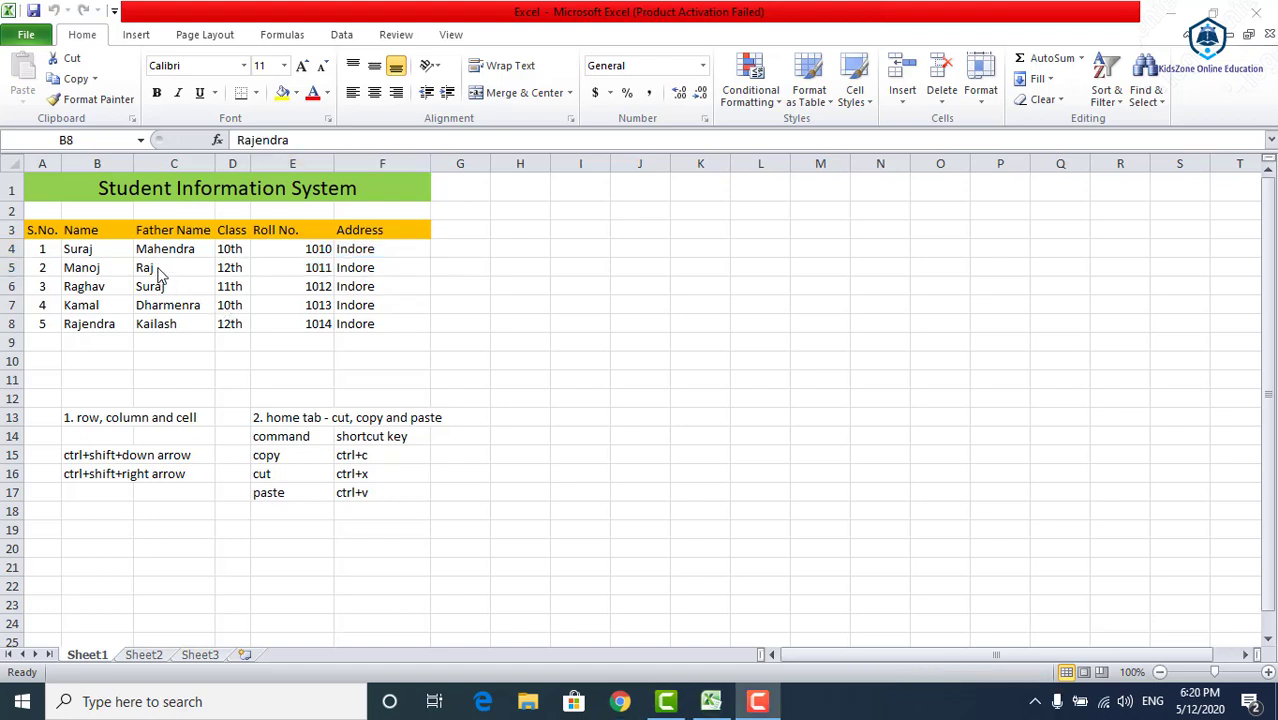
Select a block of cells starting at C4 in the student table
{"action": "left_click", "coordinate": [143, 256]}
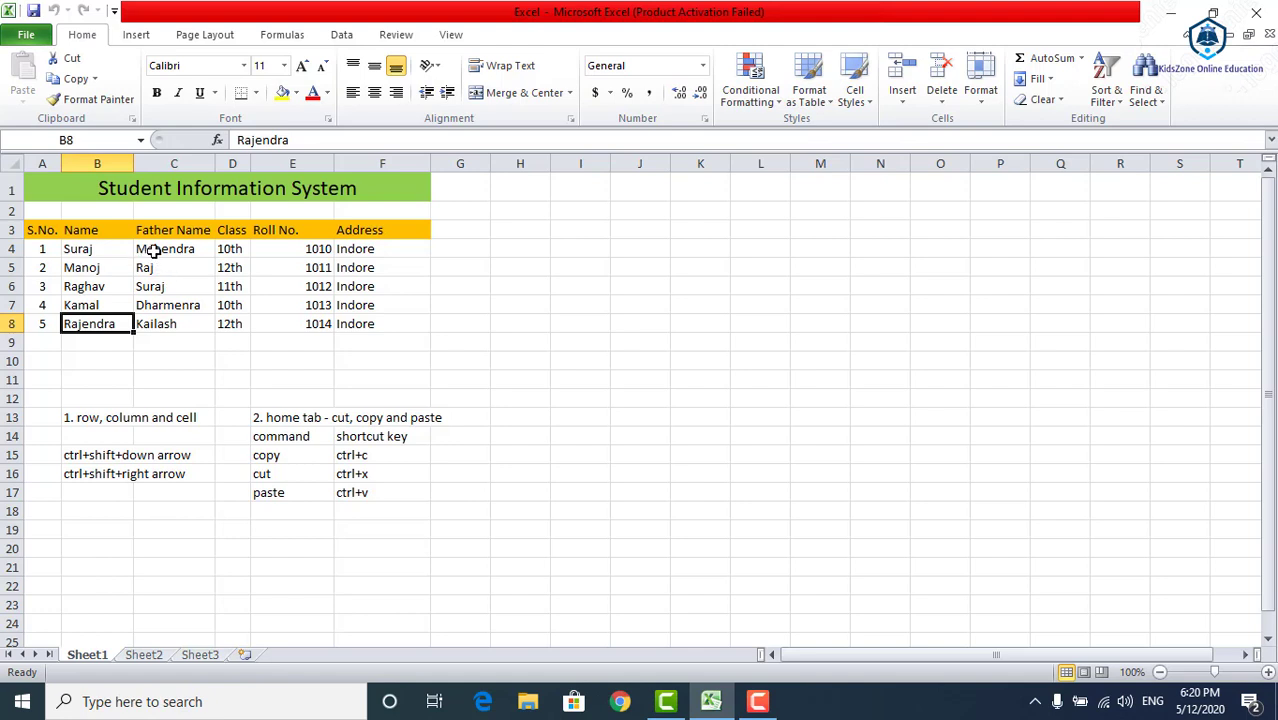
{"action": "left_click_drag", "start_coordinate": [150, 250], "coordinate": [276, 296]}
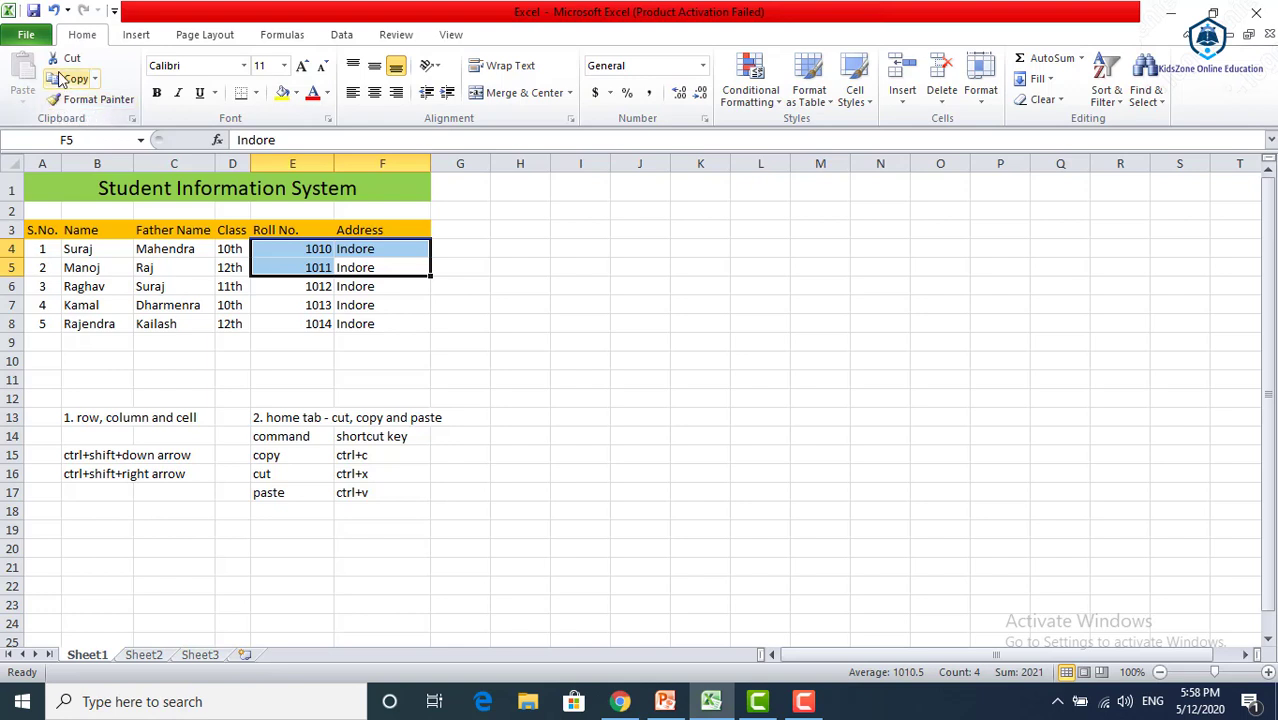
Copy the student name in cell B8 and paste it into the empty cell B9
{"action": "left_click", "coordinate": [157, 247]}
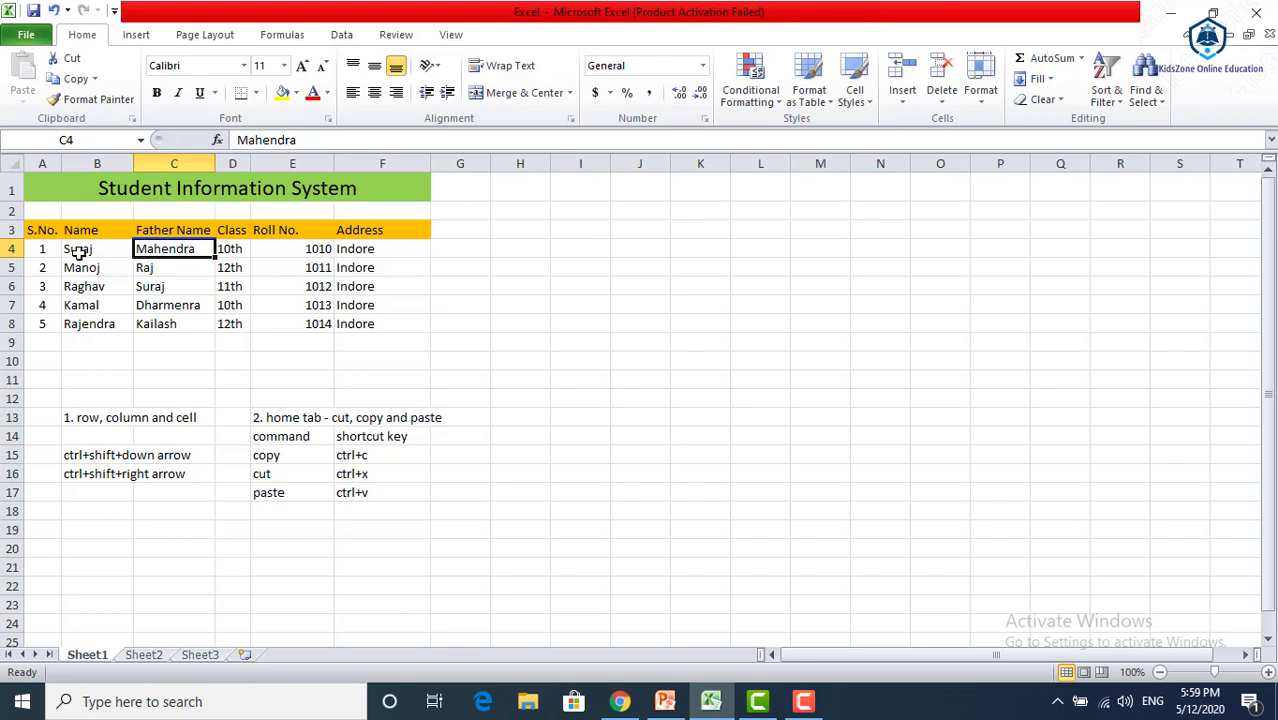
{"action": "left_click", "coordinate": [140, 341]}
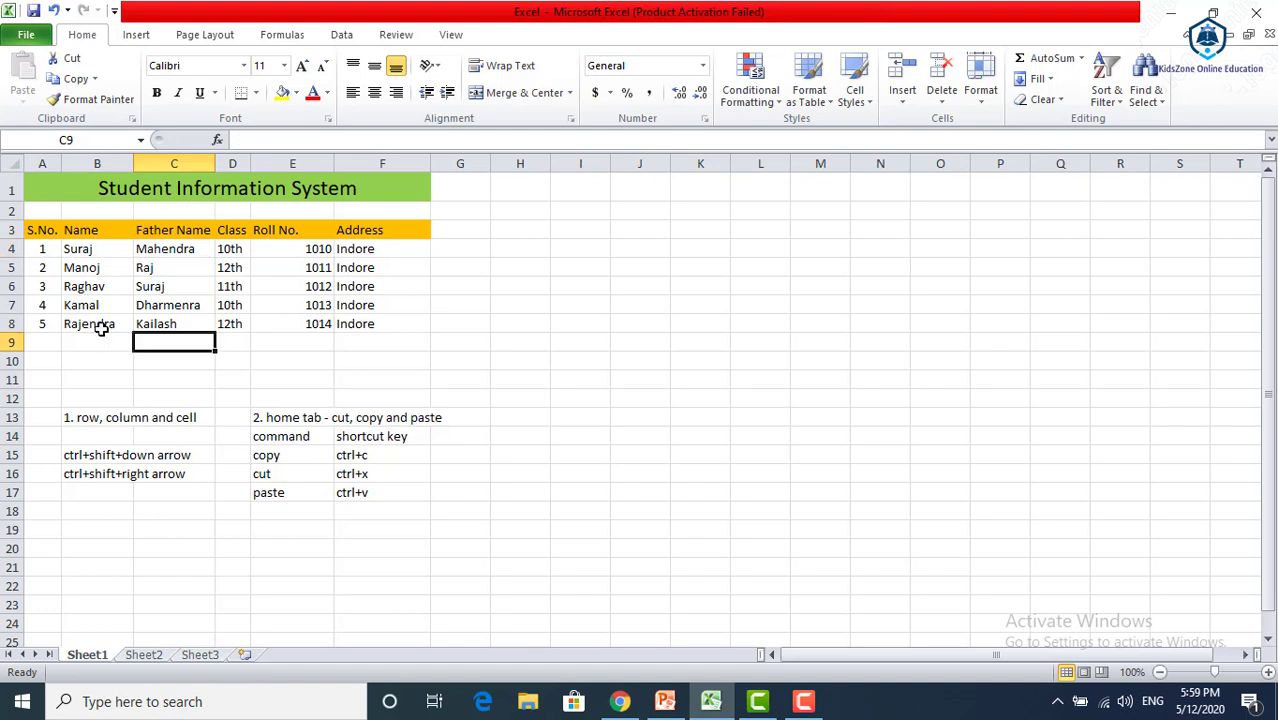
{"action": "left_click", "coordinate": [96, 328]}
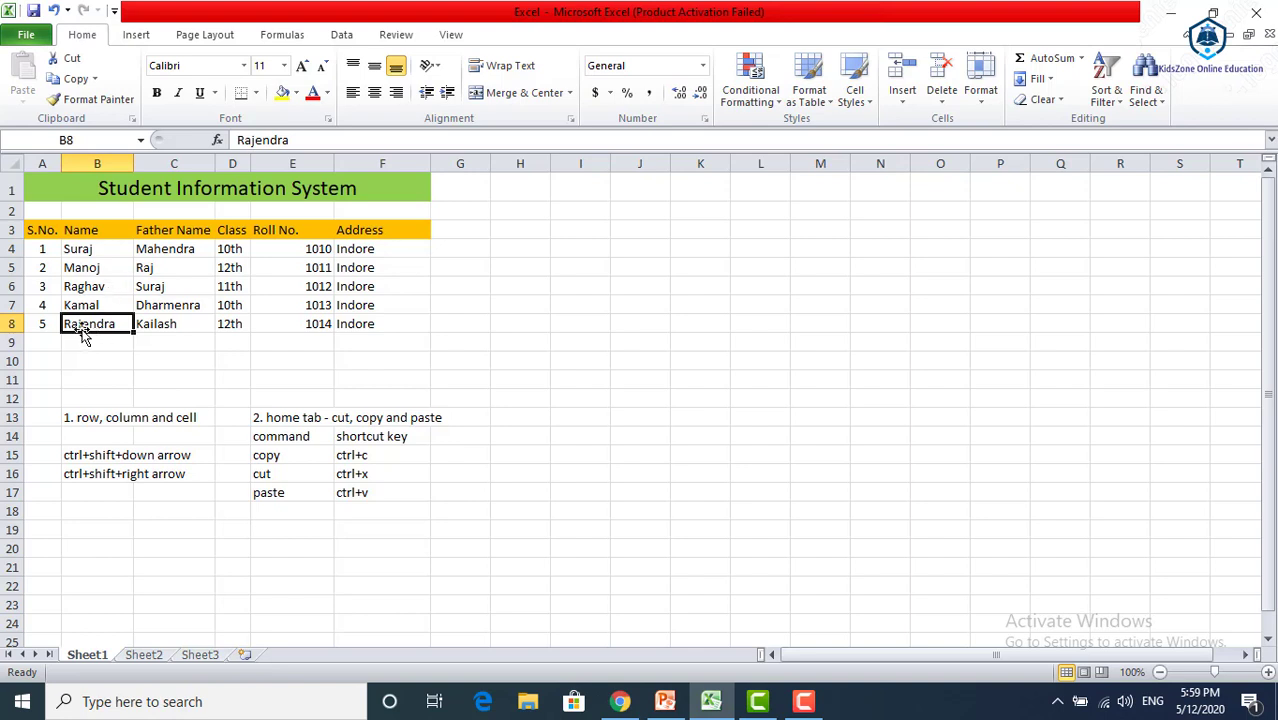
{"action": "left_click", "coordinate": [73, 82]}
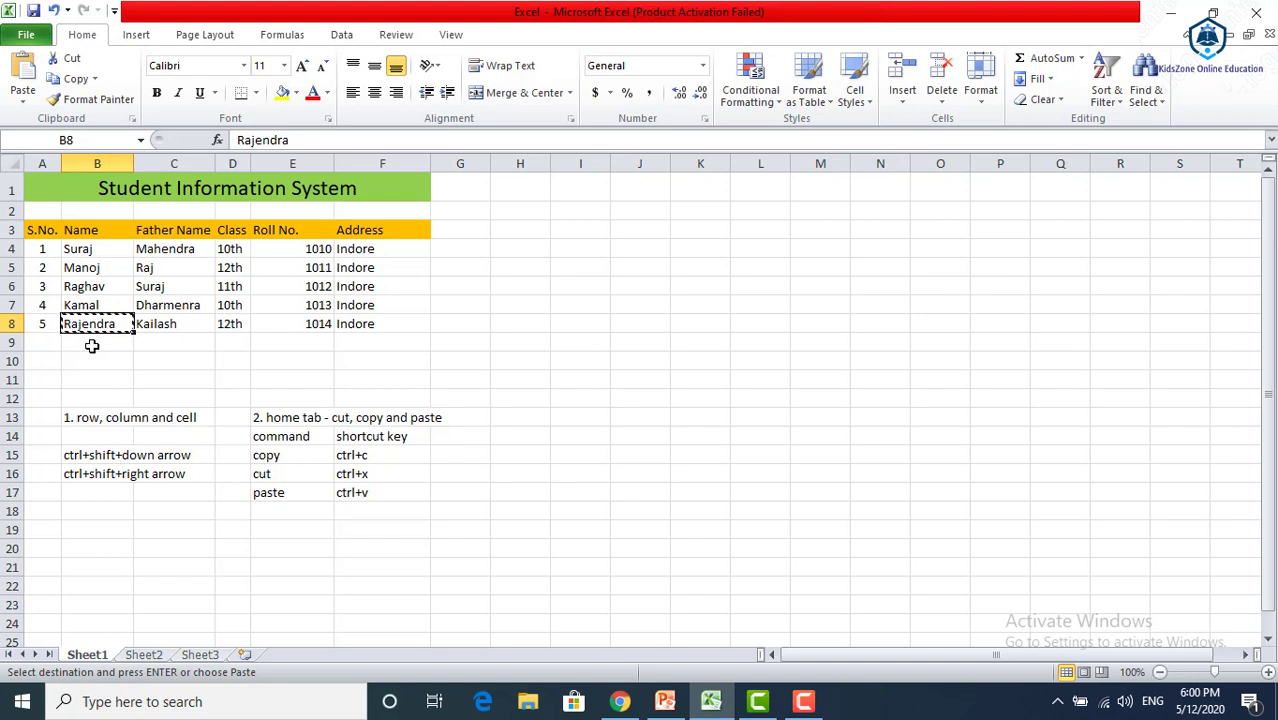
{"action": "left_click", "coordinate": [91, 345]}
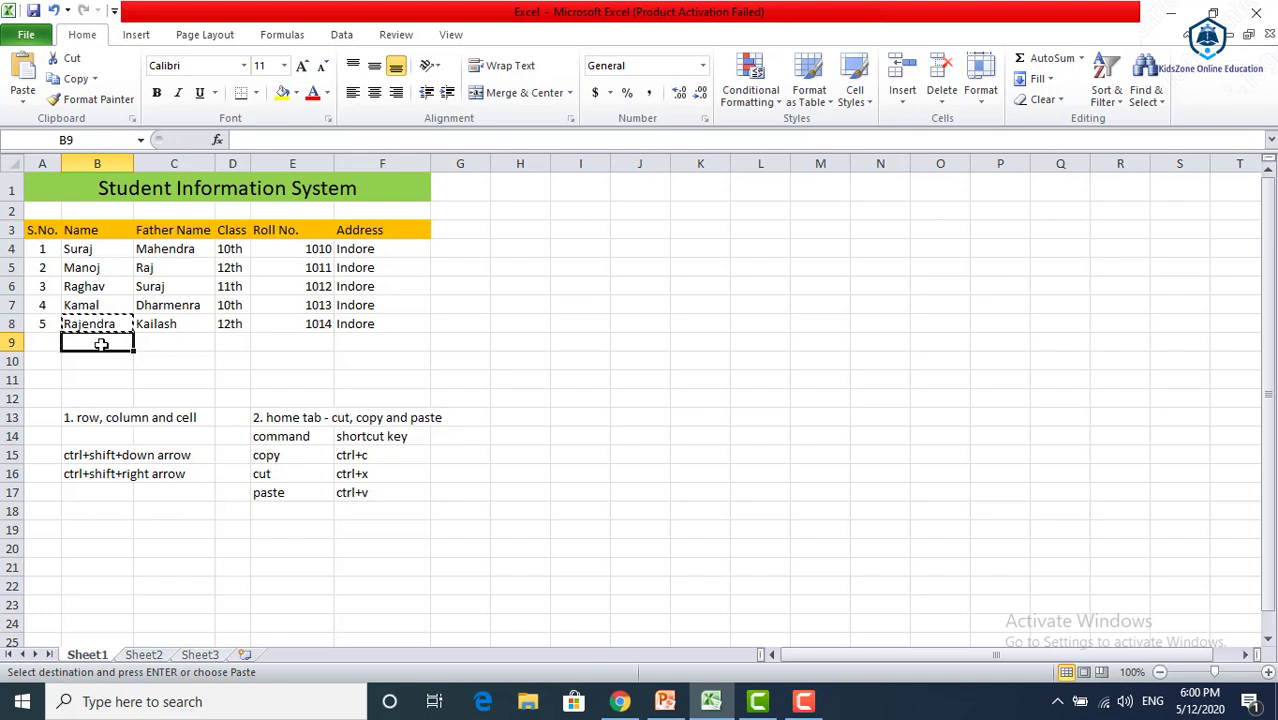
{"action": "left_click", "coordinate": [23, 70]}
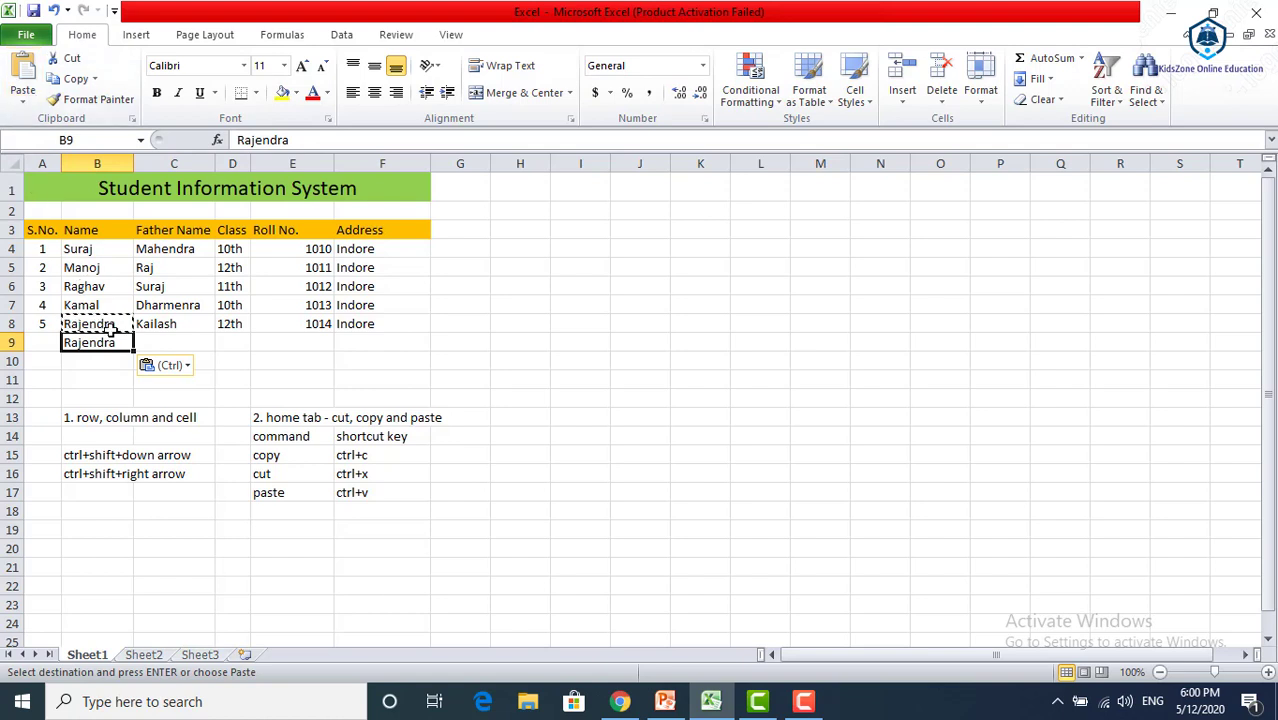
Review the copy and paste entries in the shortcut key notes, cells E15 and F17
{"action": "left_click", "coordinate": [286, 456]}
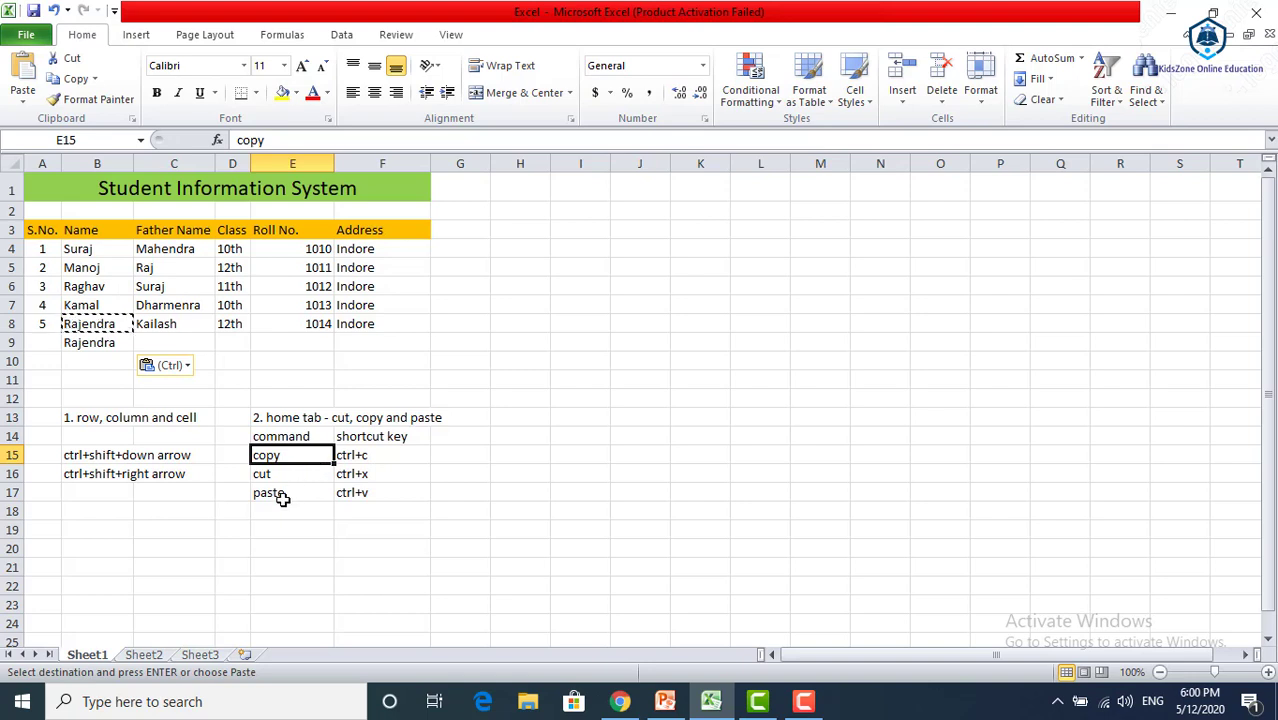
{"action": "left_click", "coordinate": [348, 496]}
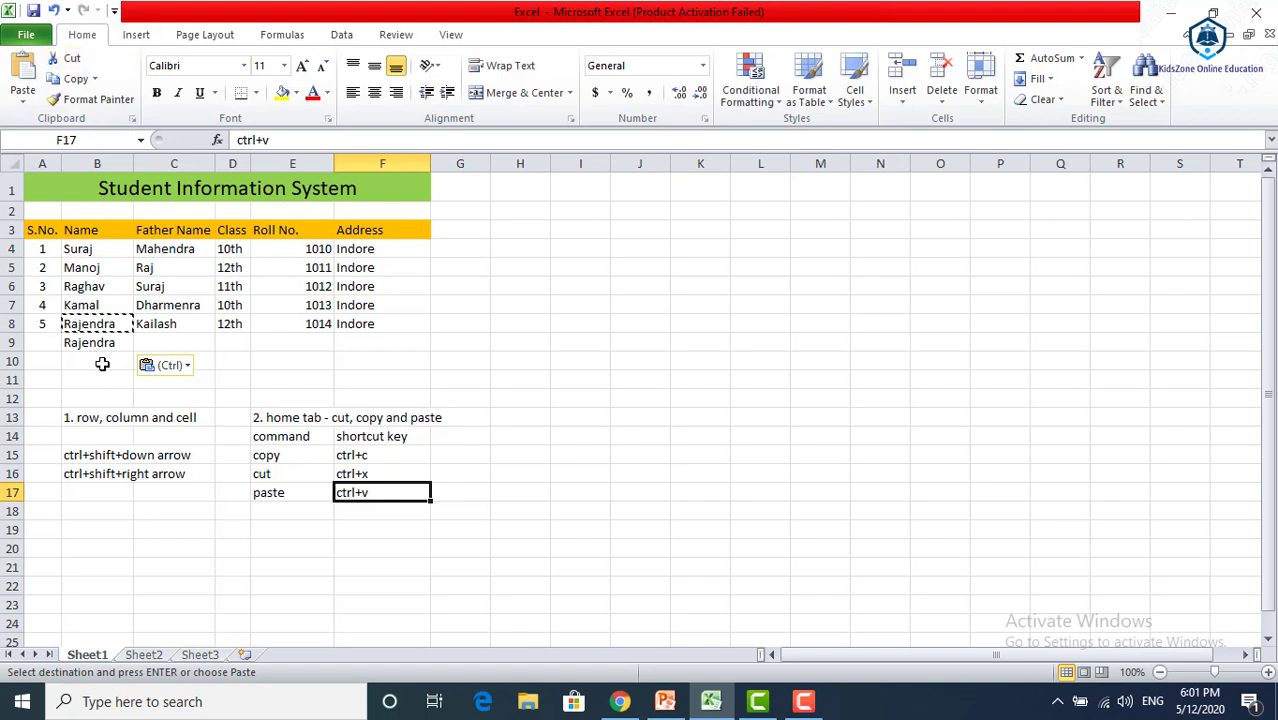
{"action": "left_click", "coordinate": [176, 326]}
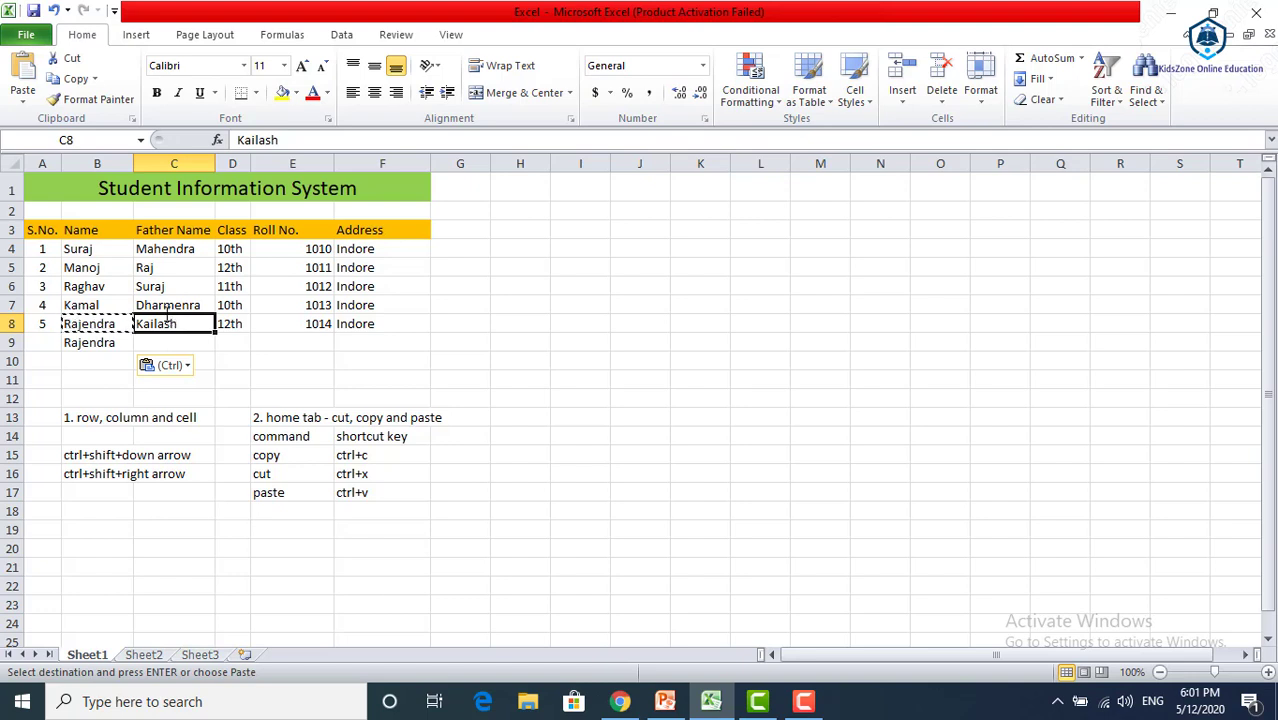
{"action": "double_click", "coordinate": [168, 323]}
{"action": "left_click", "coordinate": [186, 377]}
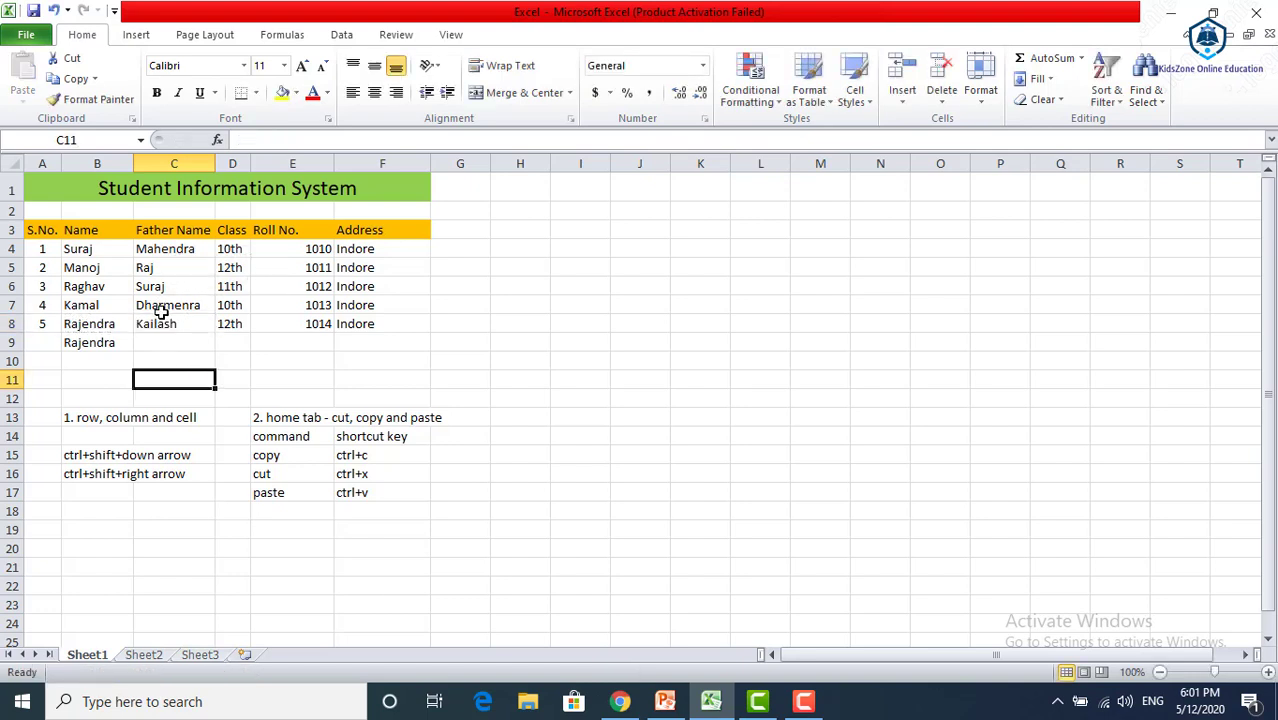
{"action": "left_click", "coordinate": [162, 323]}
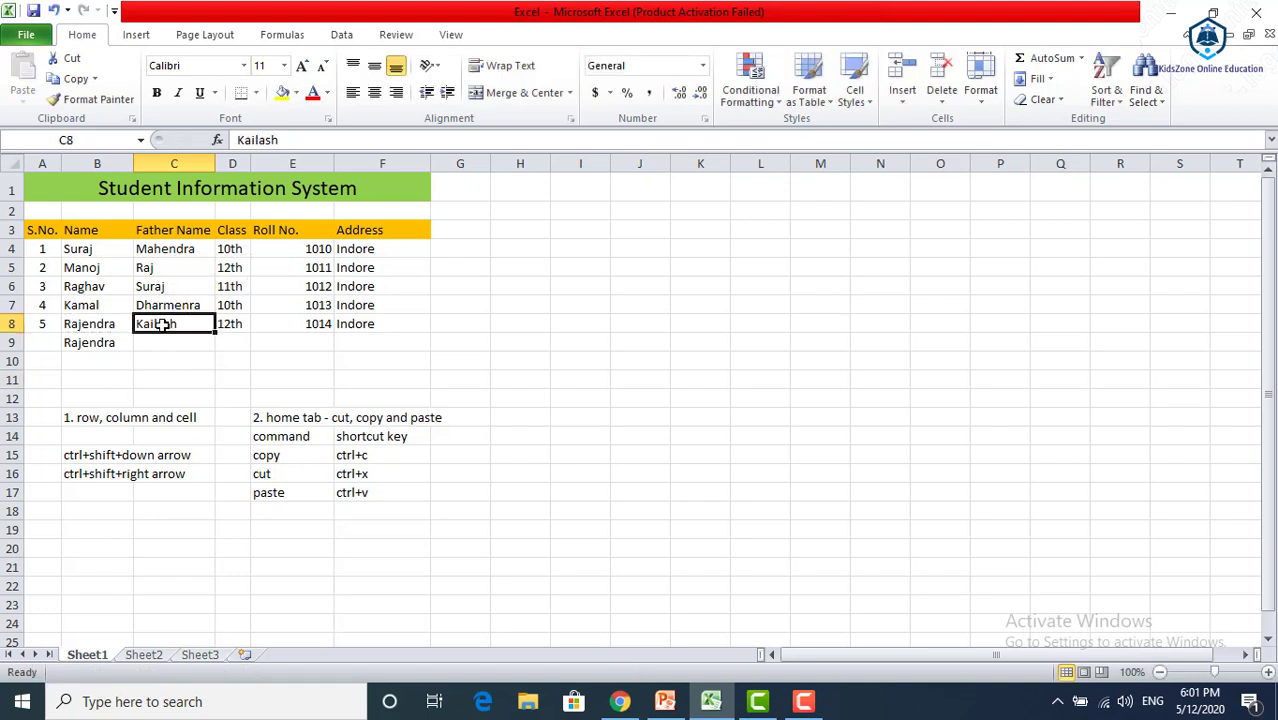
{"action": "left_click", "coordinate": [71, 58]}
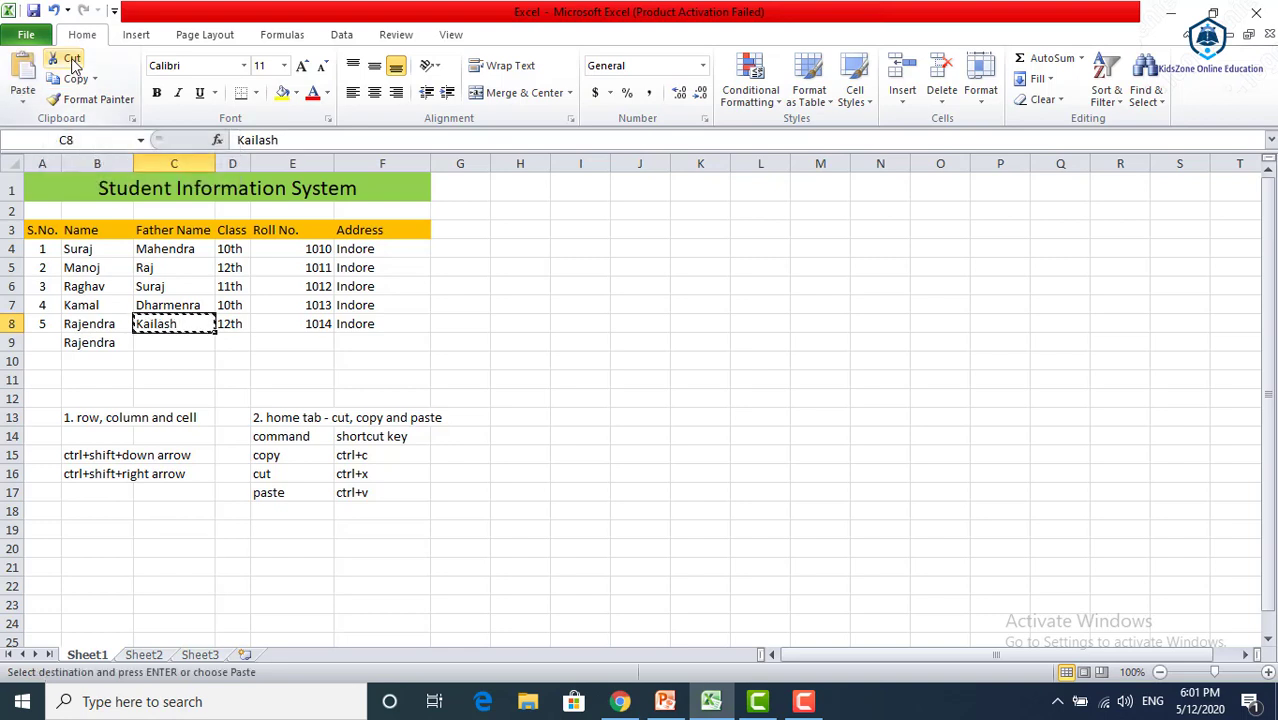
{"action": "double_click", "coordinate": [146, 341]}
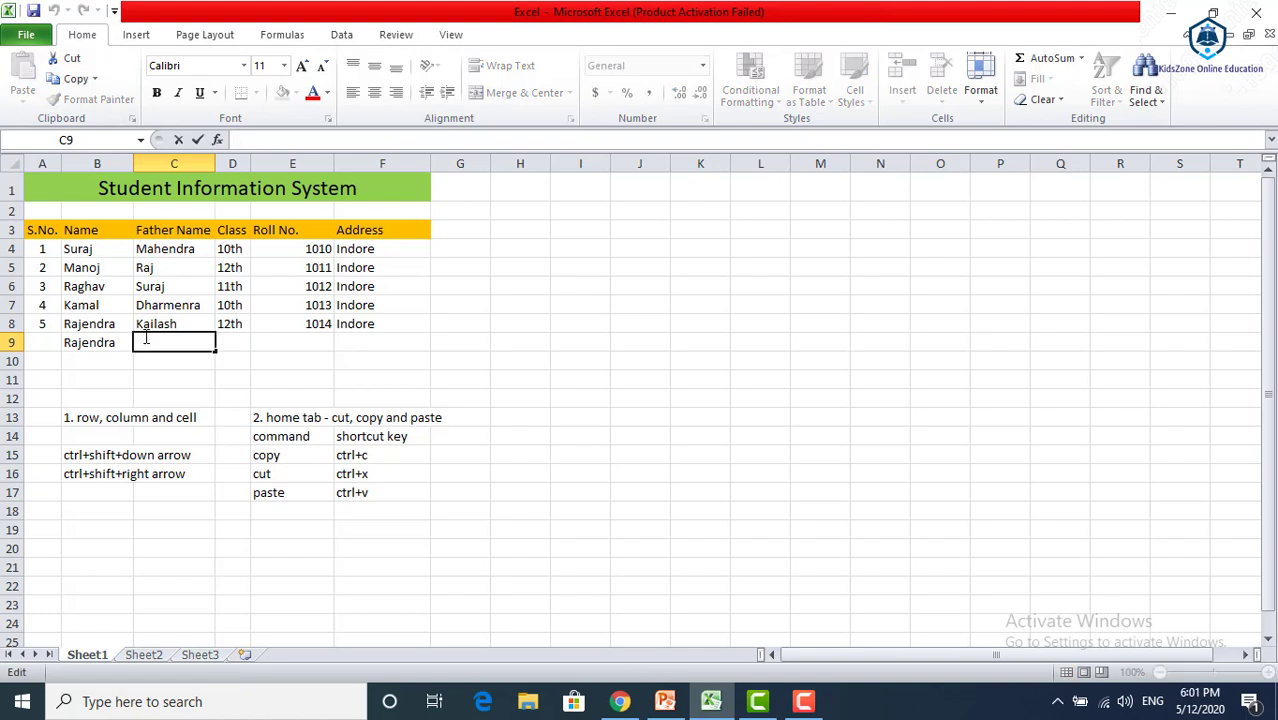
Cut the father's name from cell C8 and paste it into the empty cell C9
{"action": "left_click", "coordinate": [158, 325]}
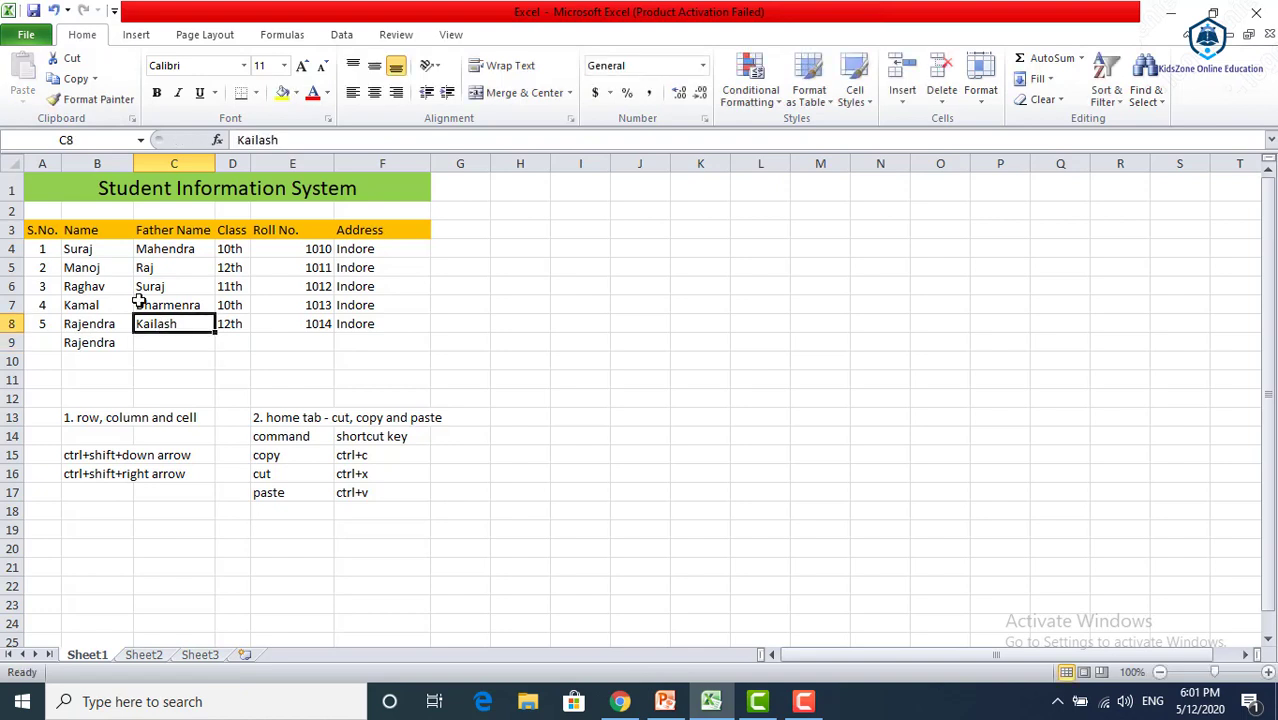
{"action": "left_click", "coordinate": [77, 60]}
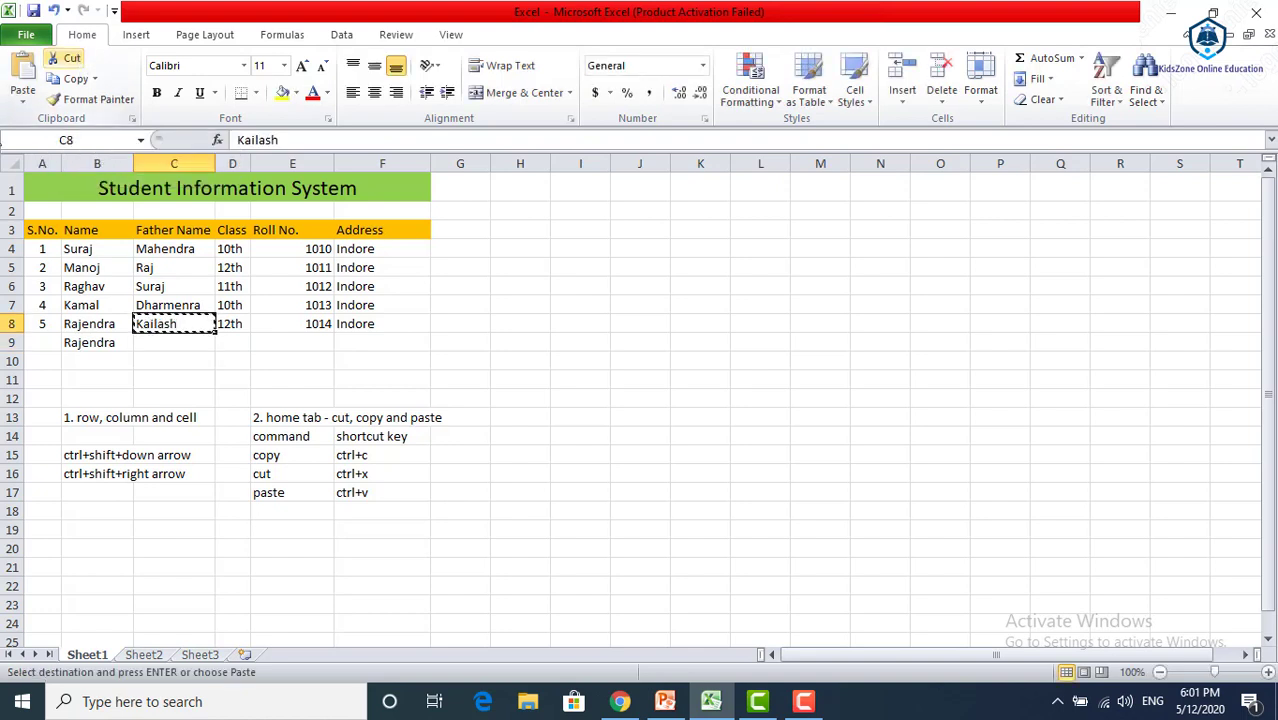
{"action": "left_click", "coordinate": [167, 348]}
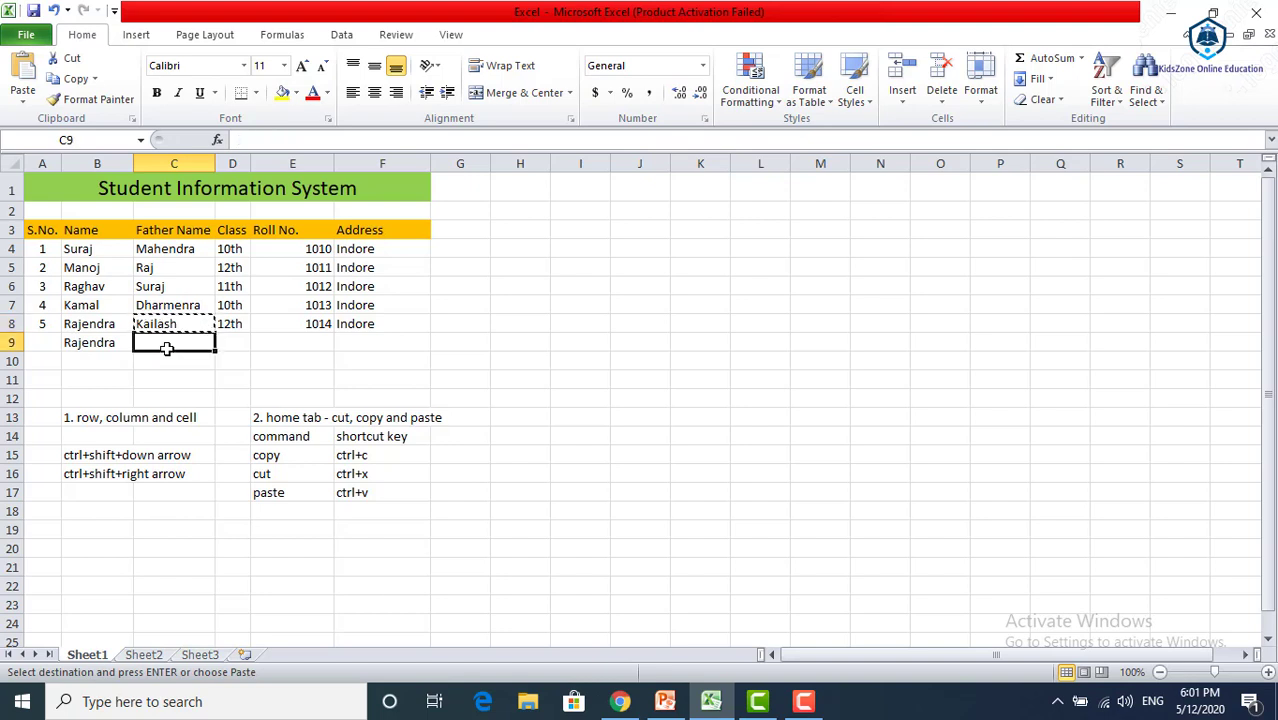
{"action": "left_click", "coordinate": [28, 72]}
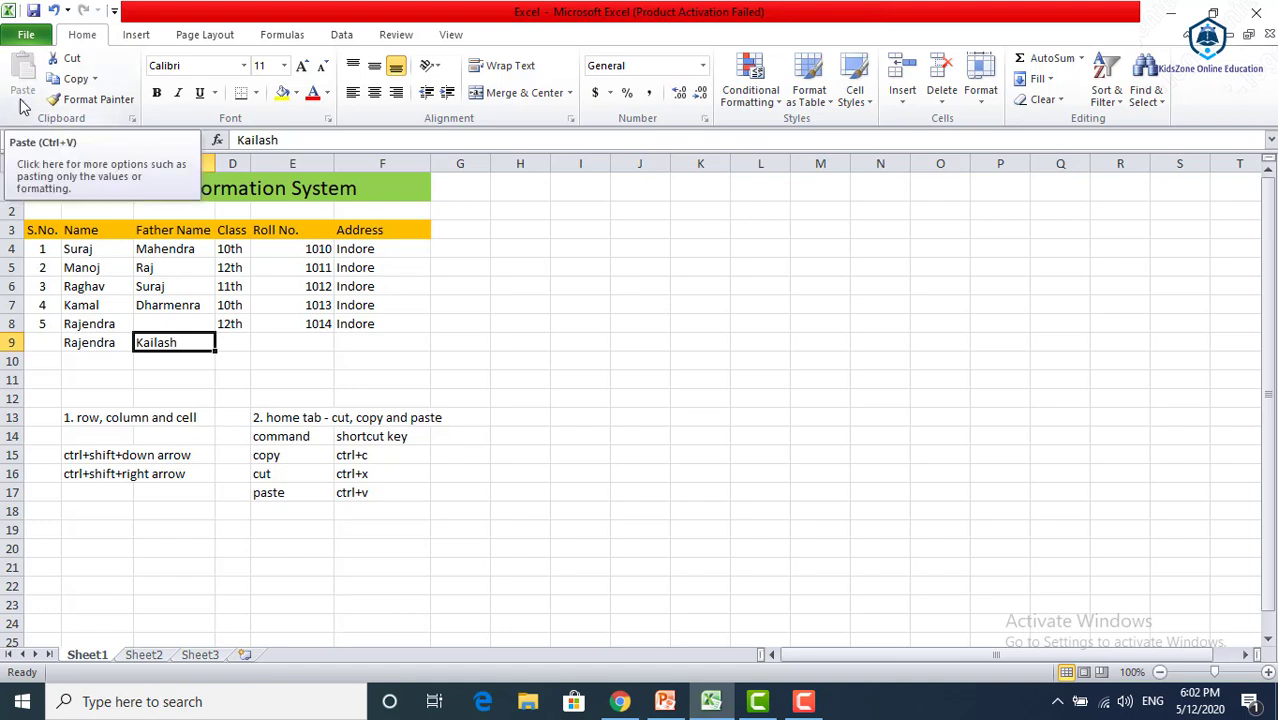
{"action": "double_click", "coordinate": [163, 342]}
{"action": "double_click", "coordinate": [163, 342]}
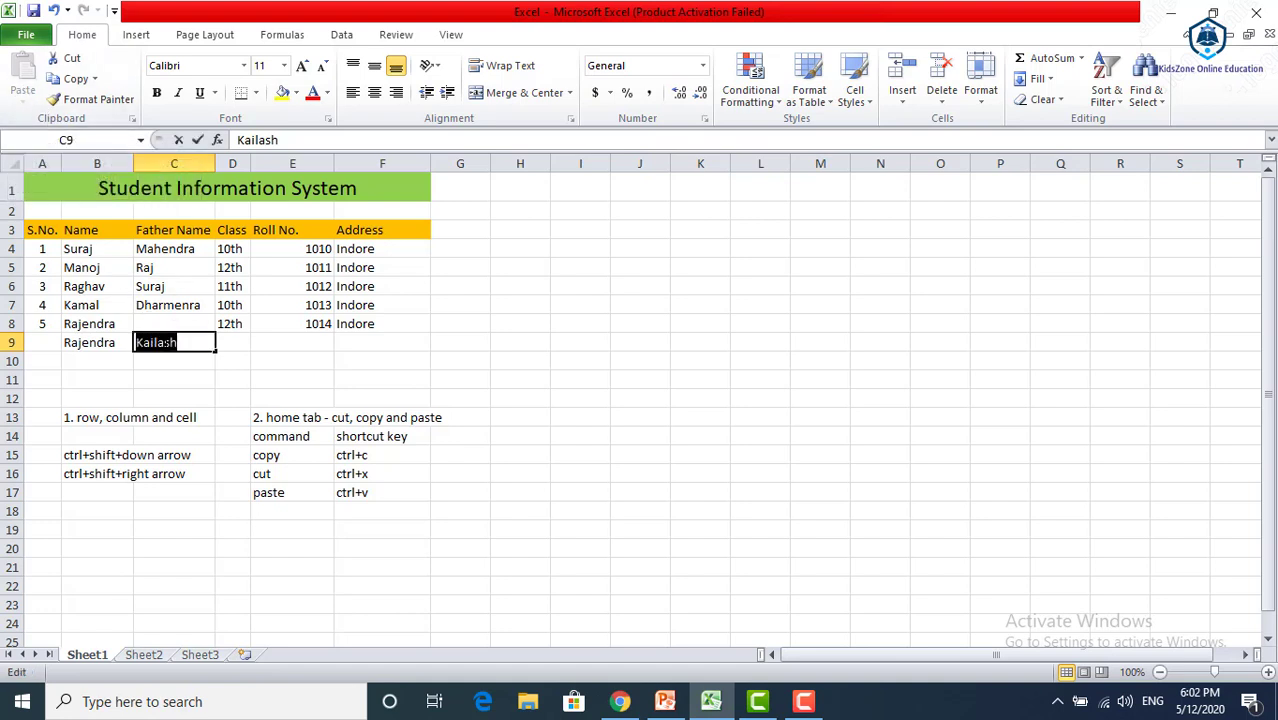
{"action": "left_click", "coordinate": [164, 357]}
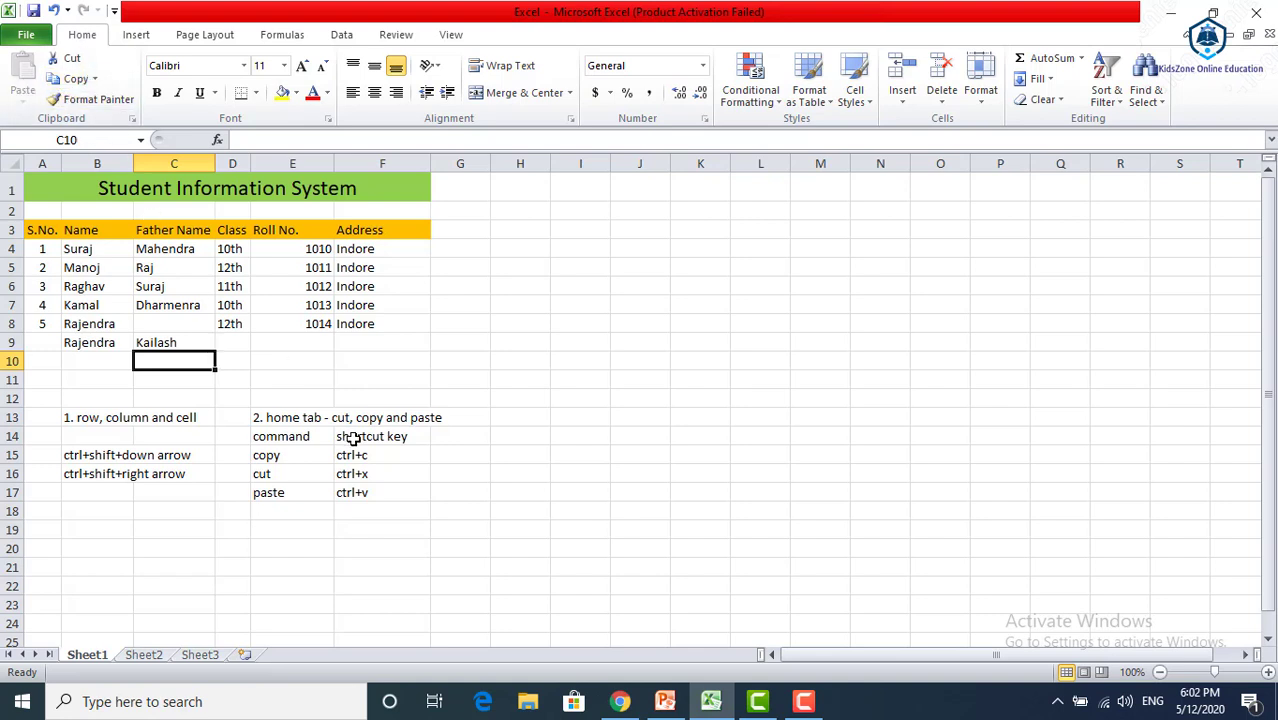
Select the copy, cut and paste entries with their shortcut keys, cells E15 to F17
{"action": "left_click_drag", "start_coordinate": [262, 452], "coordinate": [338, 493]}
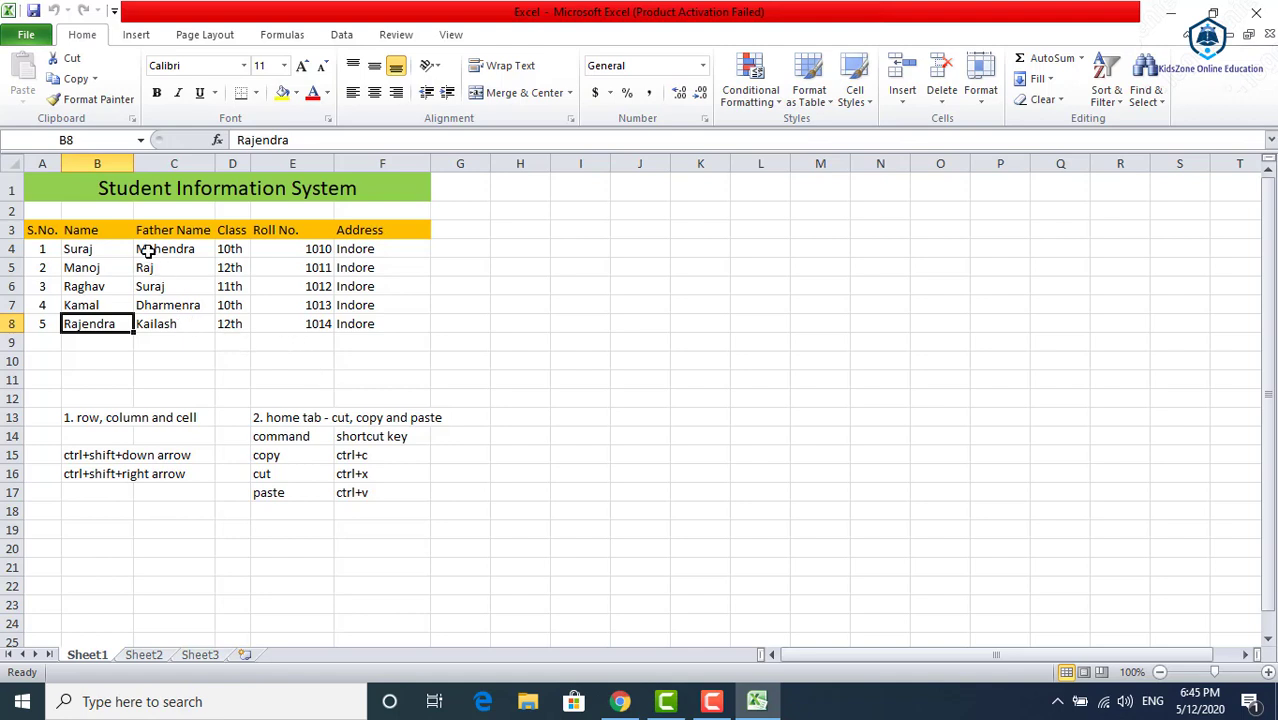
Copy the two father names in cells C4 to C5 and paste them into the empty cells starting at C10
{"action": "left_click_drag", "start_coordinate": [143, 250], "coordinate": [157, 267]}
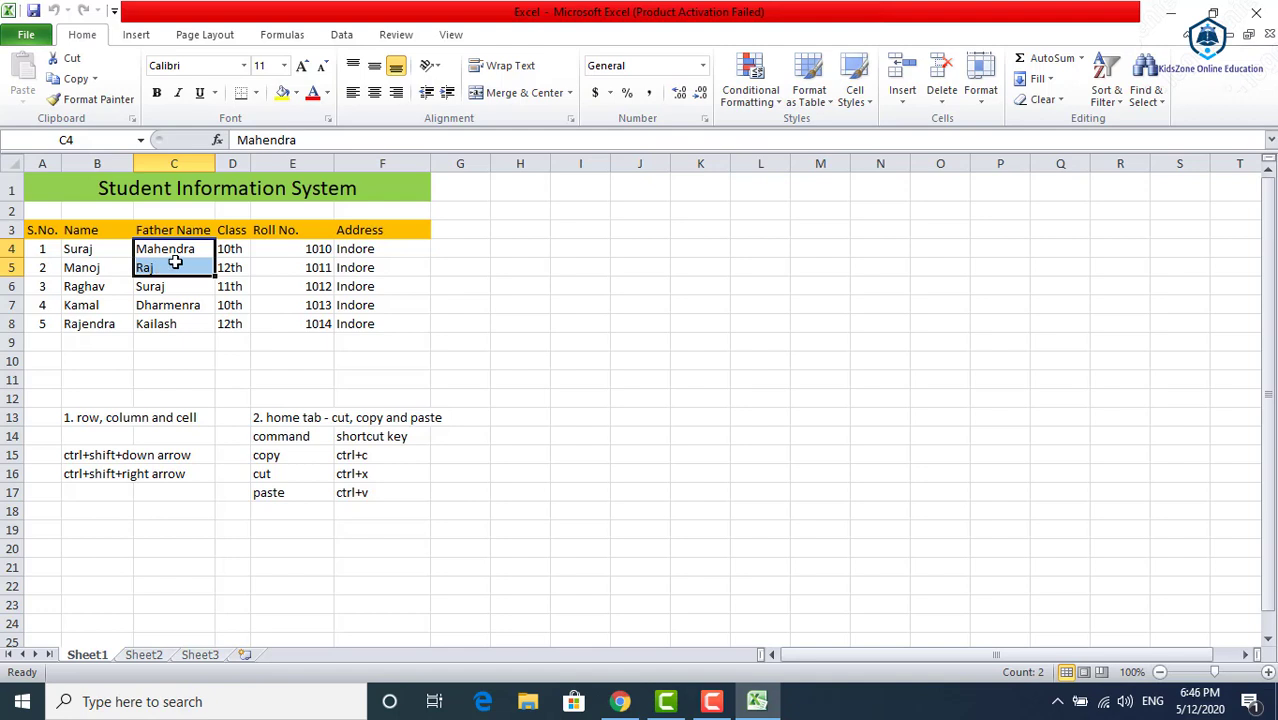
{"action": "right_click", "coordinate": [175, 262]}
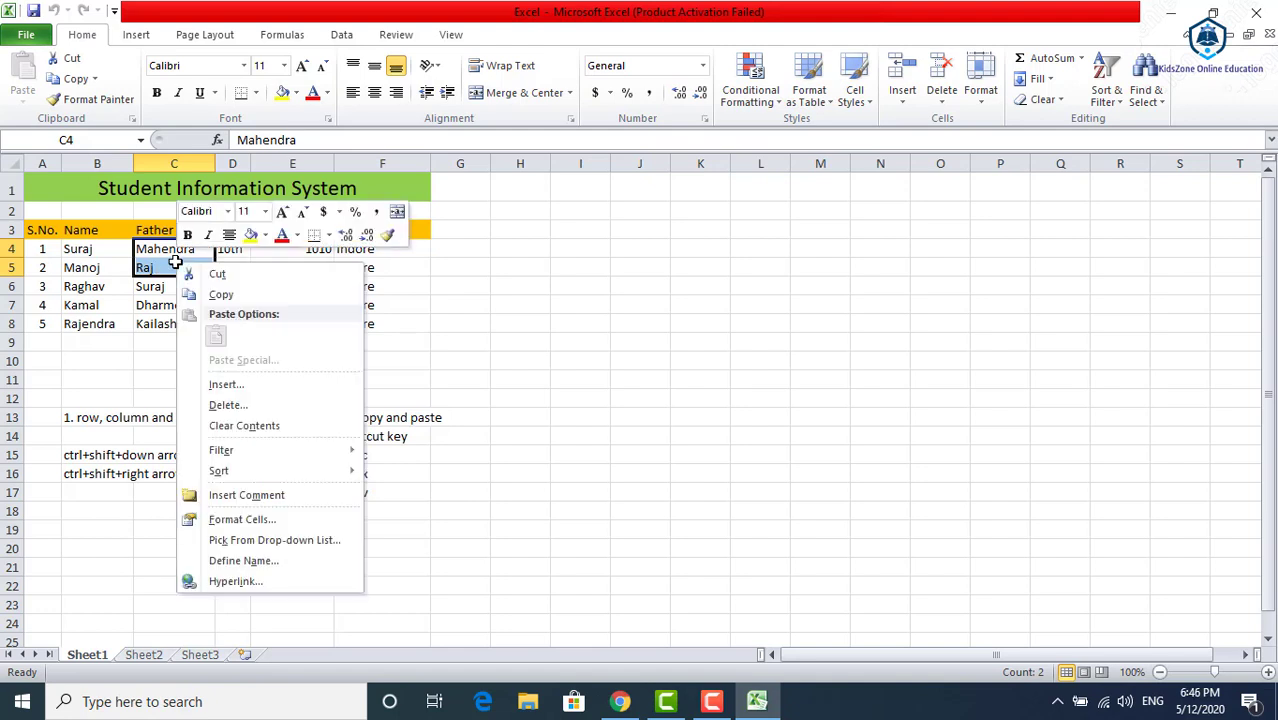
{"action": "left_click", "coordinate": [222, 295]}
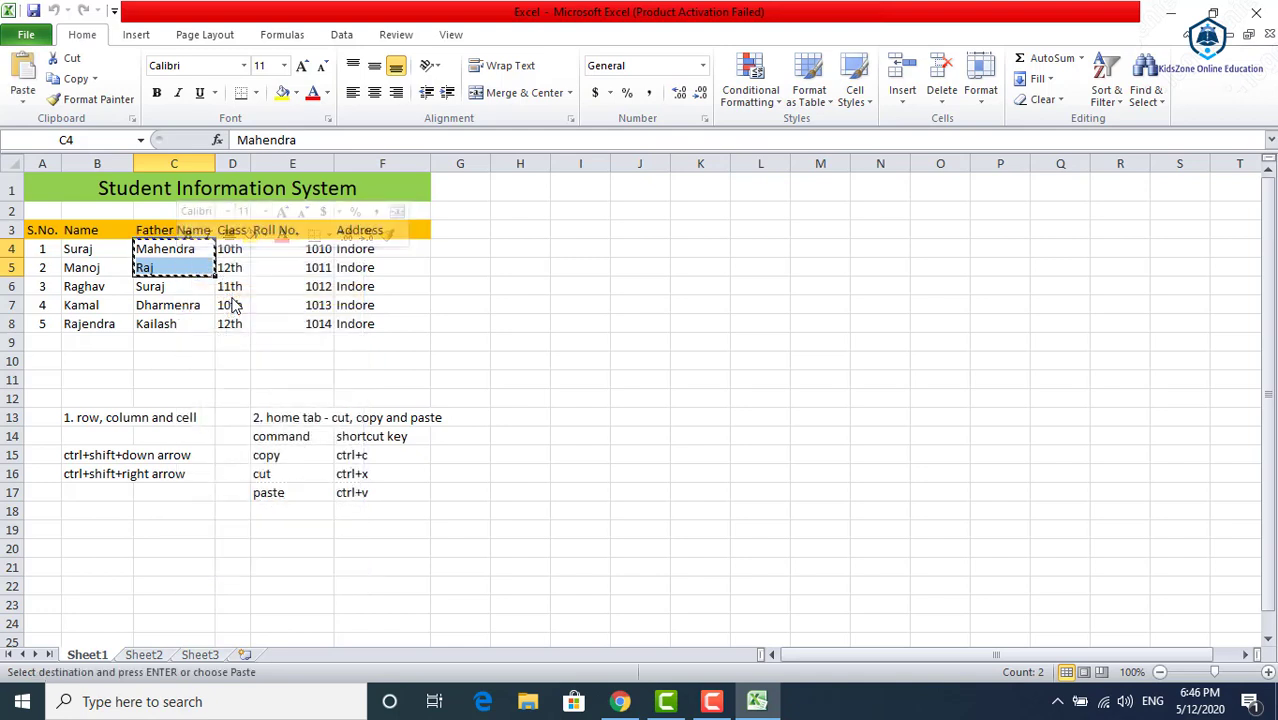
{"action": "left_click", "coordinate": [167, 362]}
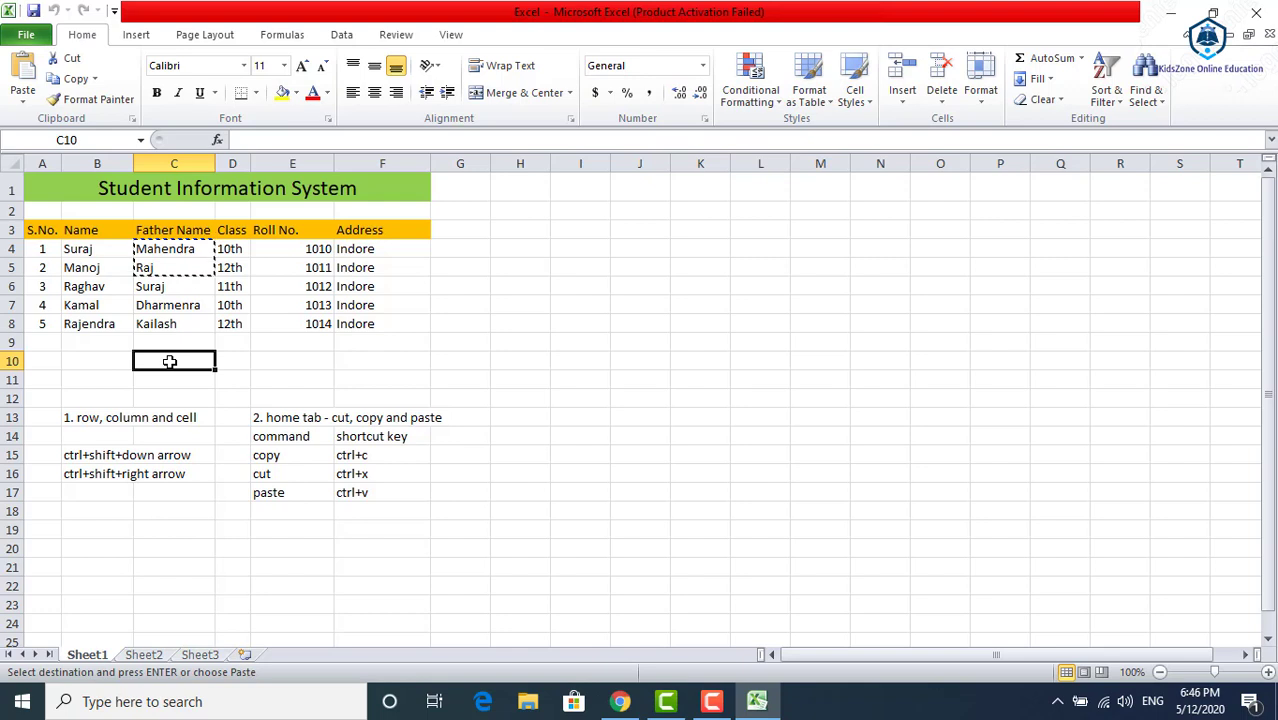
{"action": "right_click", "coordinate": [170, 362]}
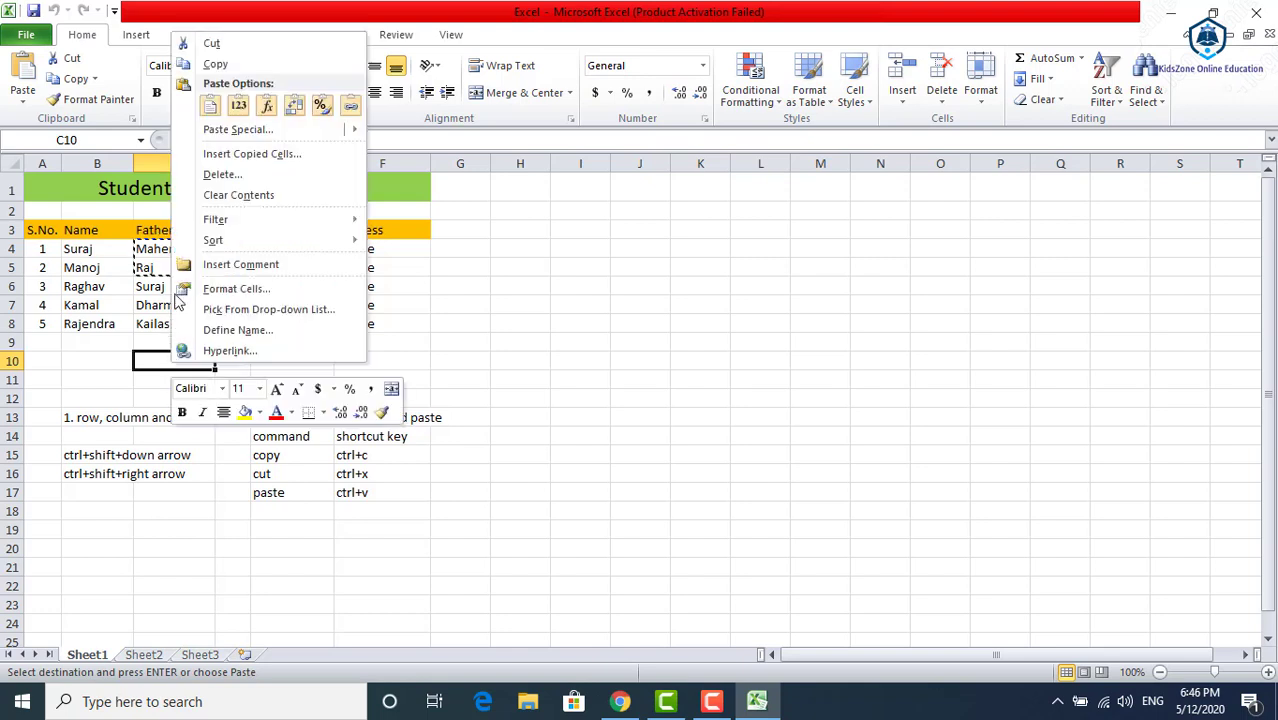
{"action": "left_click", "coordinate": [211, 106]}
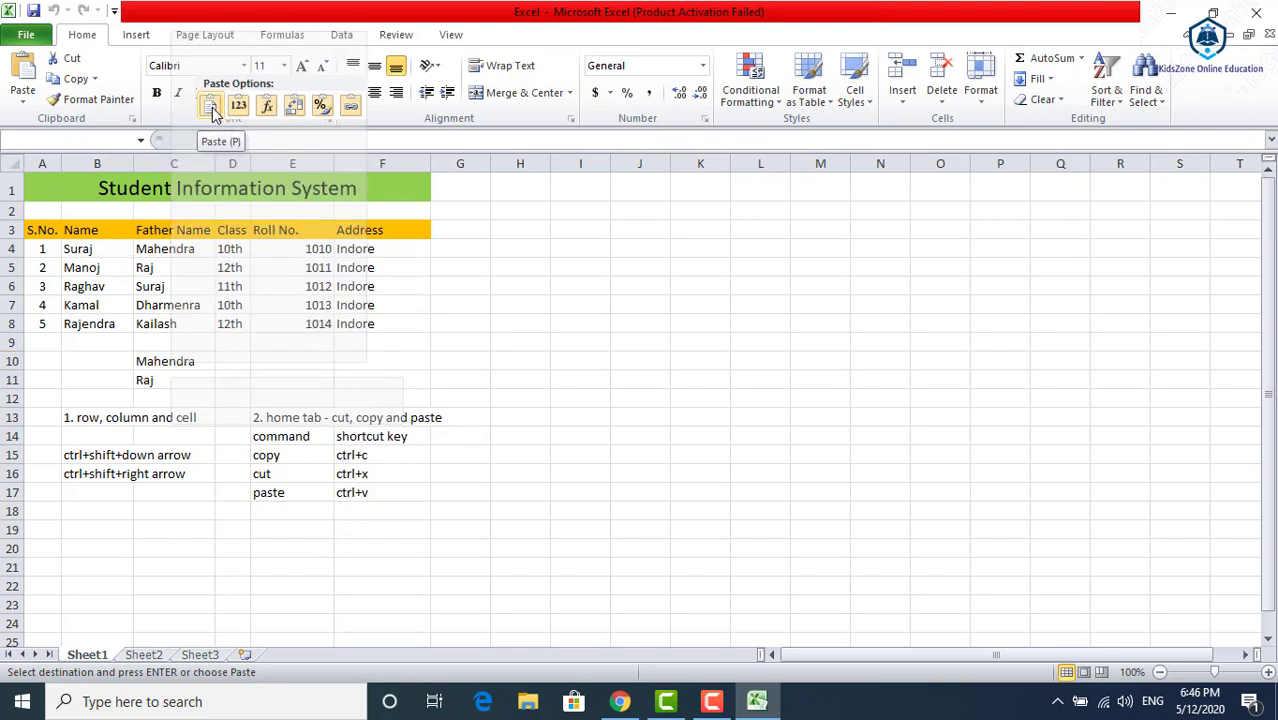
{"action": "left_click", "coordinate": [236, 361]}
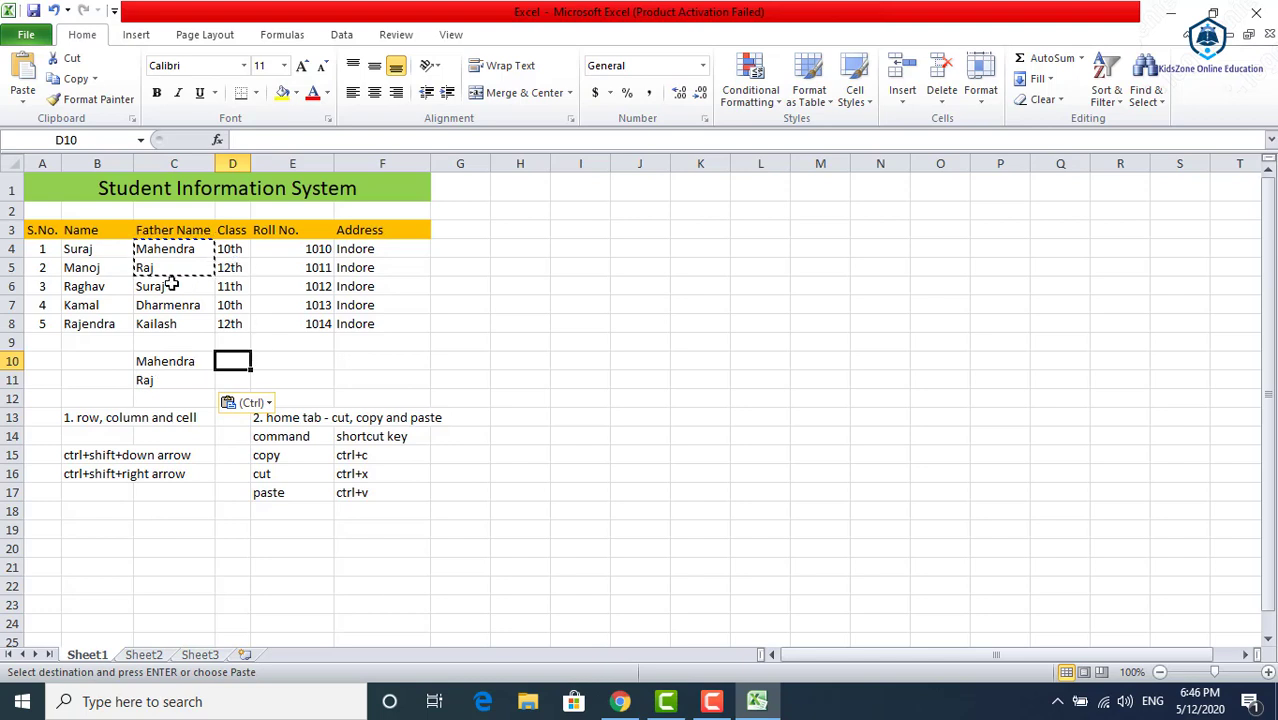
Cut the two student names in cells B4 to B5 and paste them into the empty cells starting at B10
{"action": "right_click", "coordinate": [141, 250]}
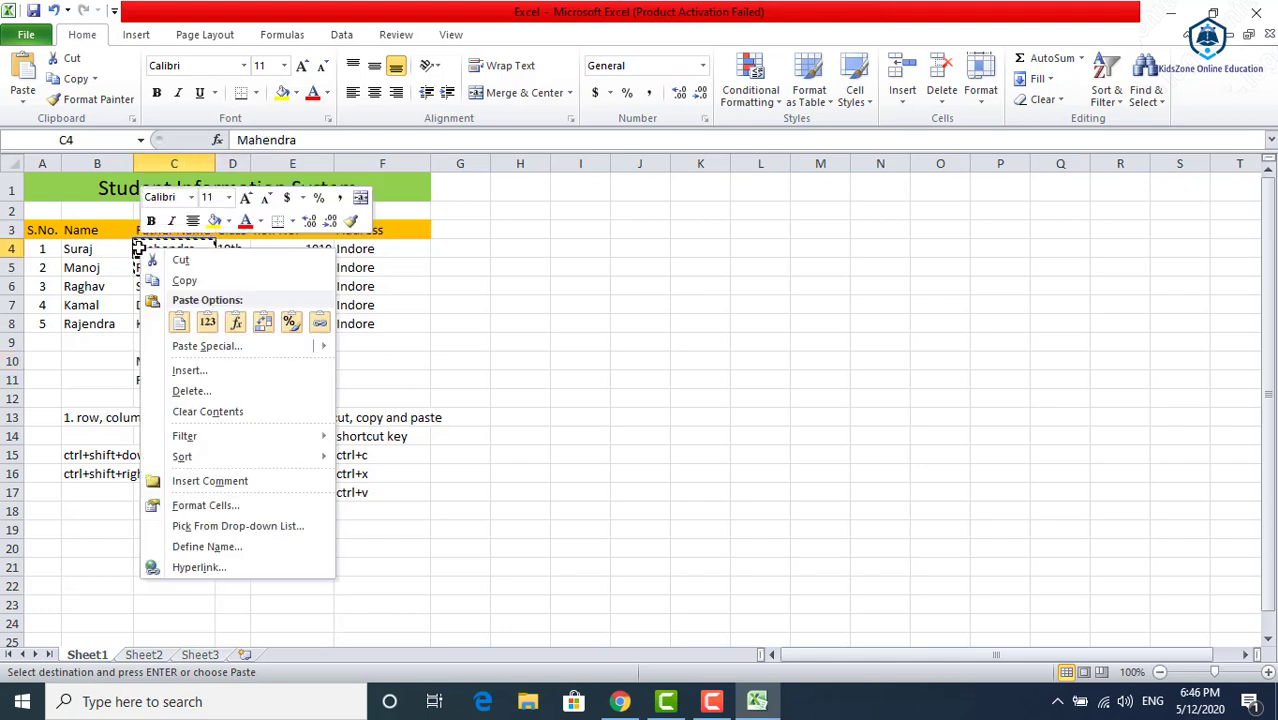
{"action": "key", "text": "Escape"}
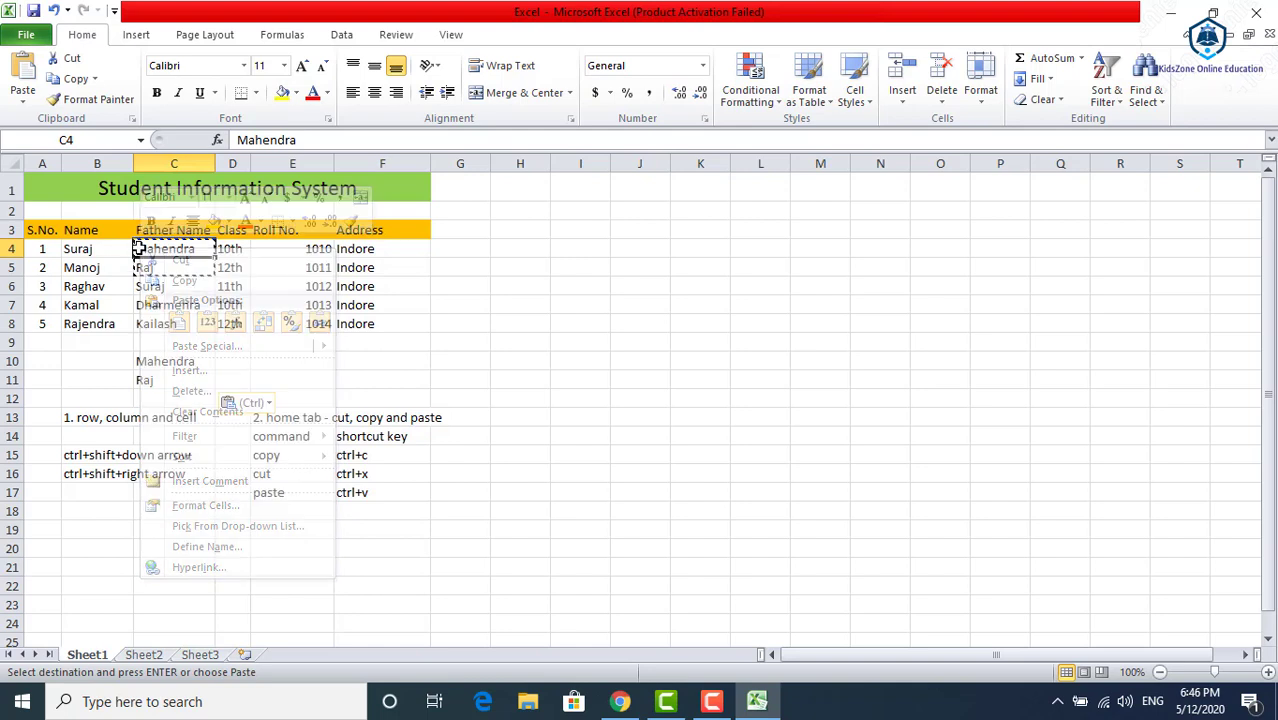
{"action": "left_click_drag", "start_coordinate": [78, 250], "coordinate": [88, 263]}
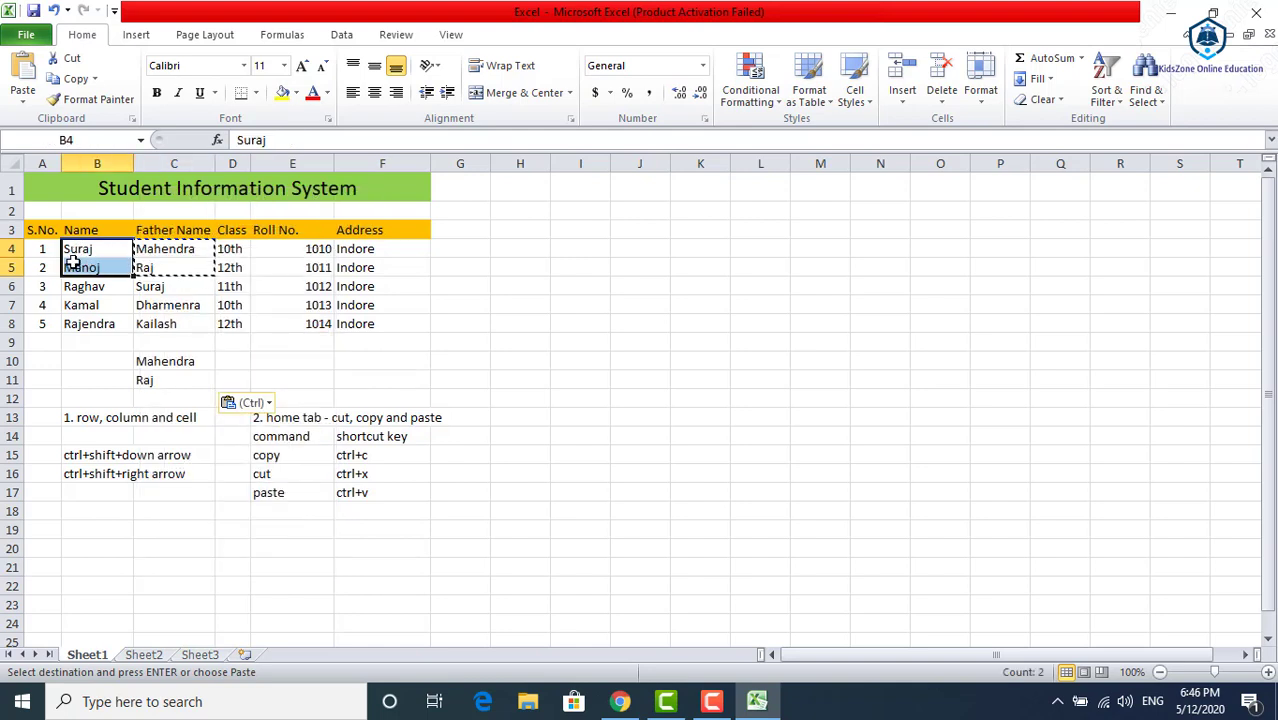
{"action": "right_click", "coordinate": [73, 262]}
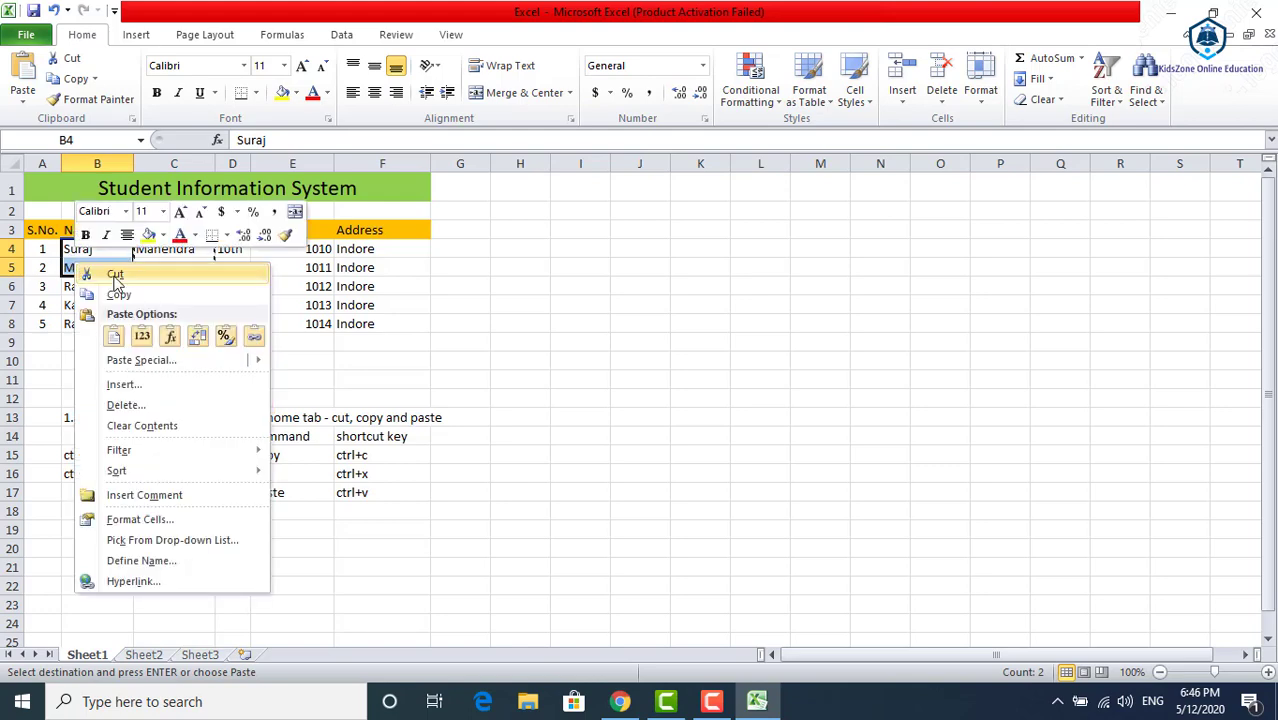
{"action": "left_click", "coordinate": [115, 275]}
{"action": "left_click", "coordinate": [71, 360]}
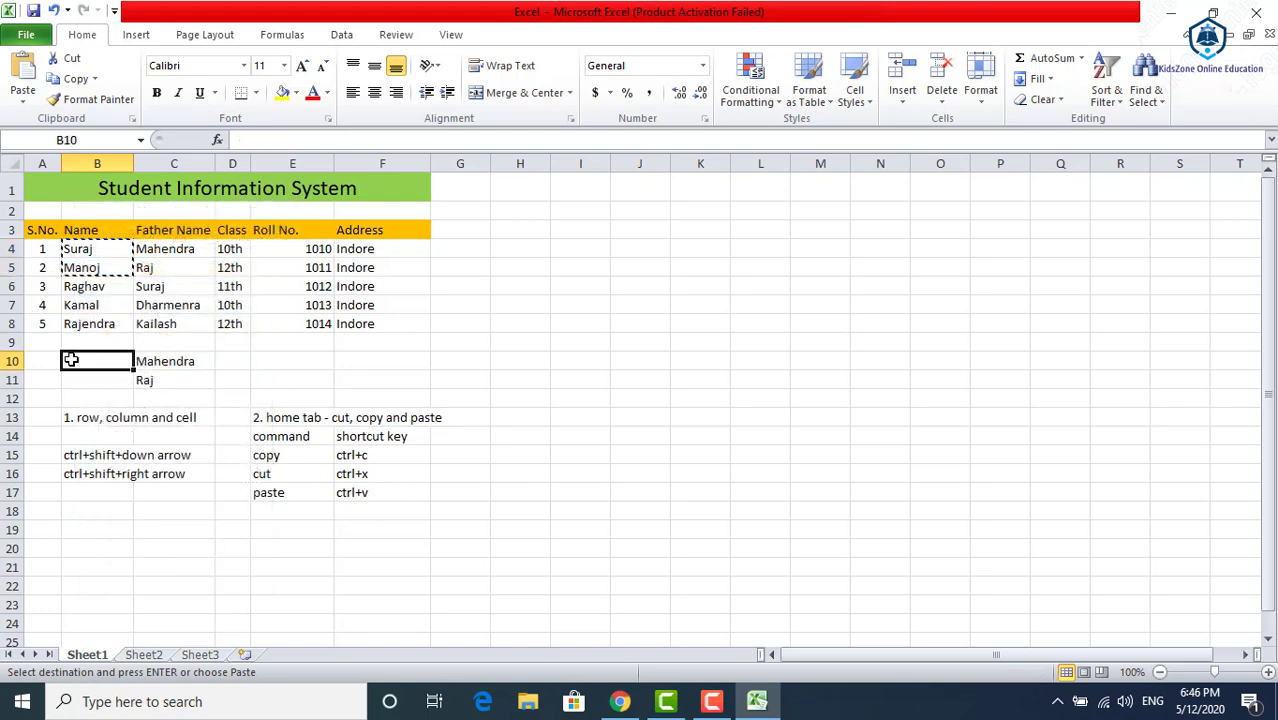
{"action": "right_click", "coordinate": [71, 360]}
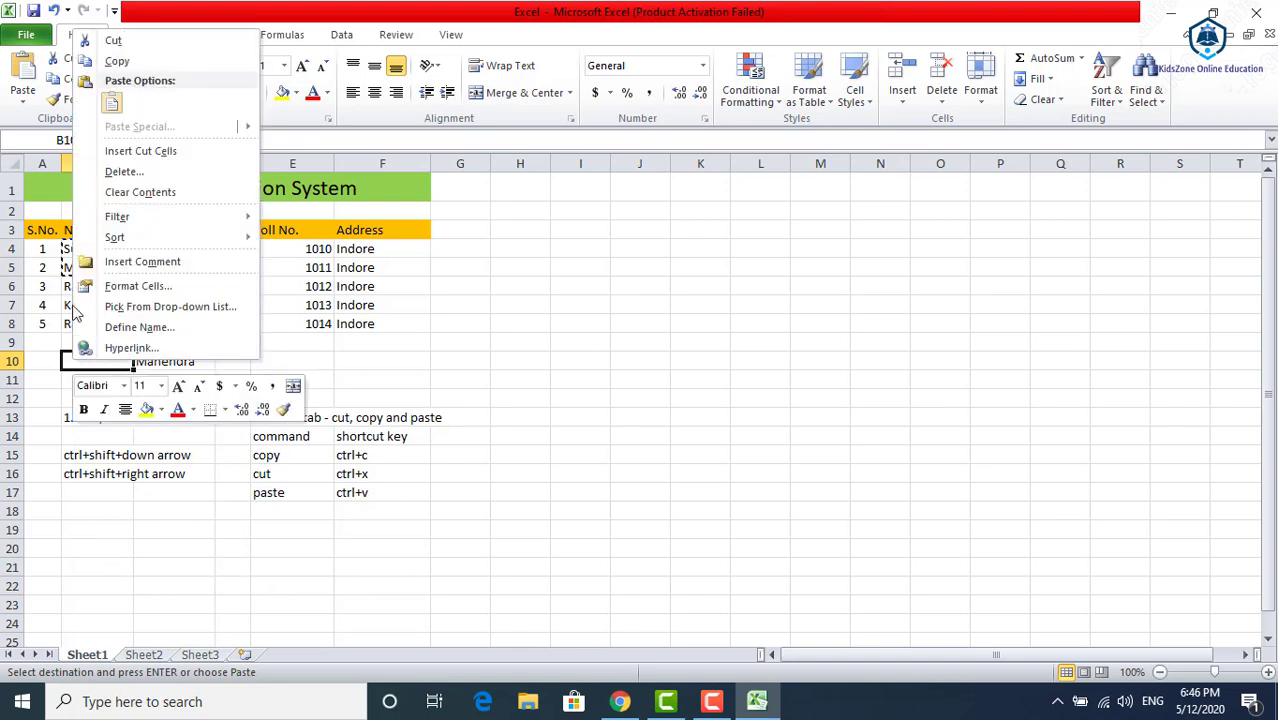
{"action": "left_click", "coordinate": [114, 103]}
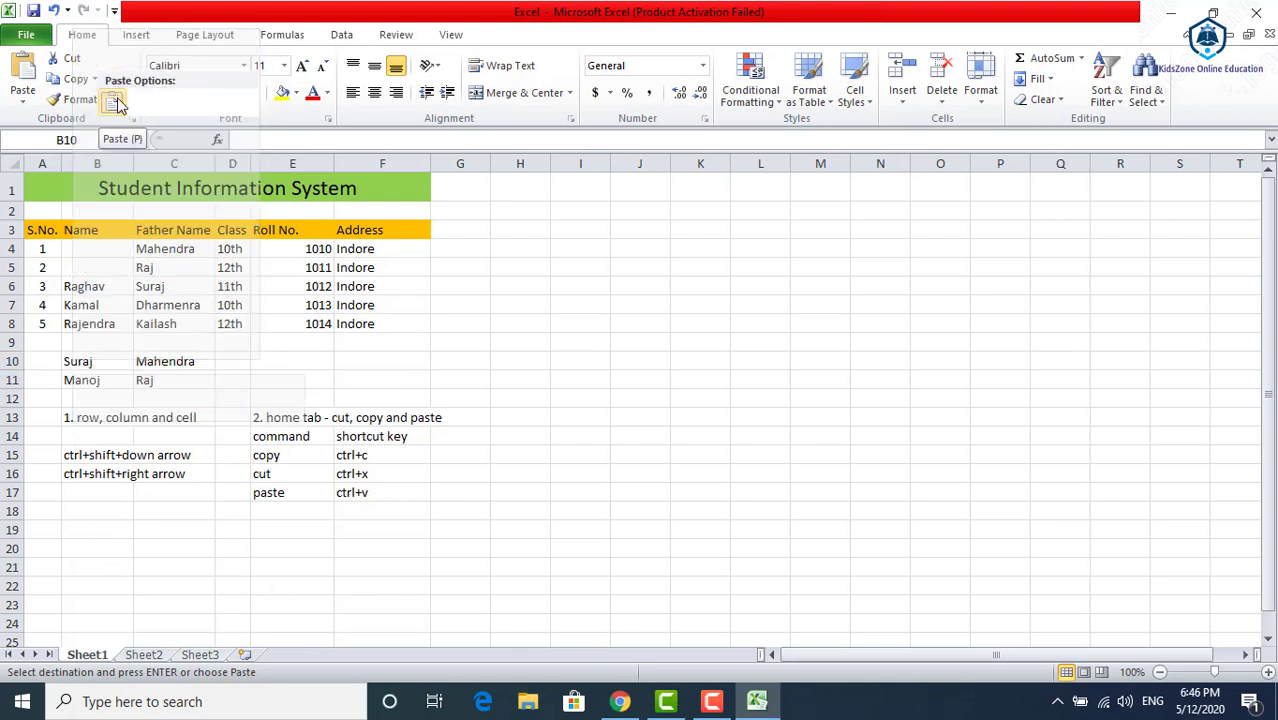
{"action": "left_click", "coordinate": [103, 248]}
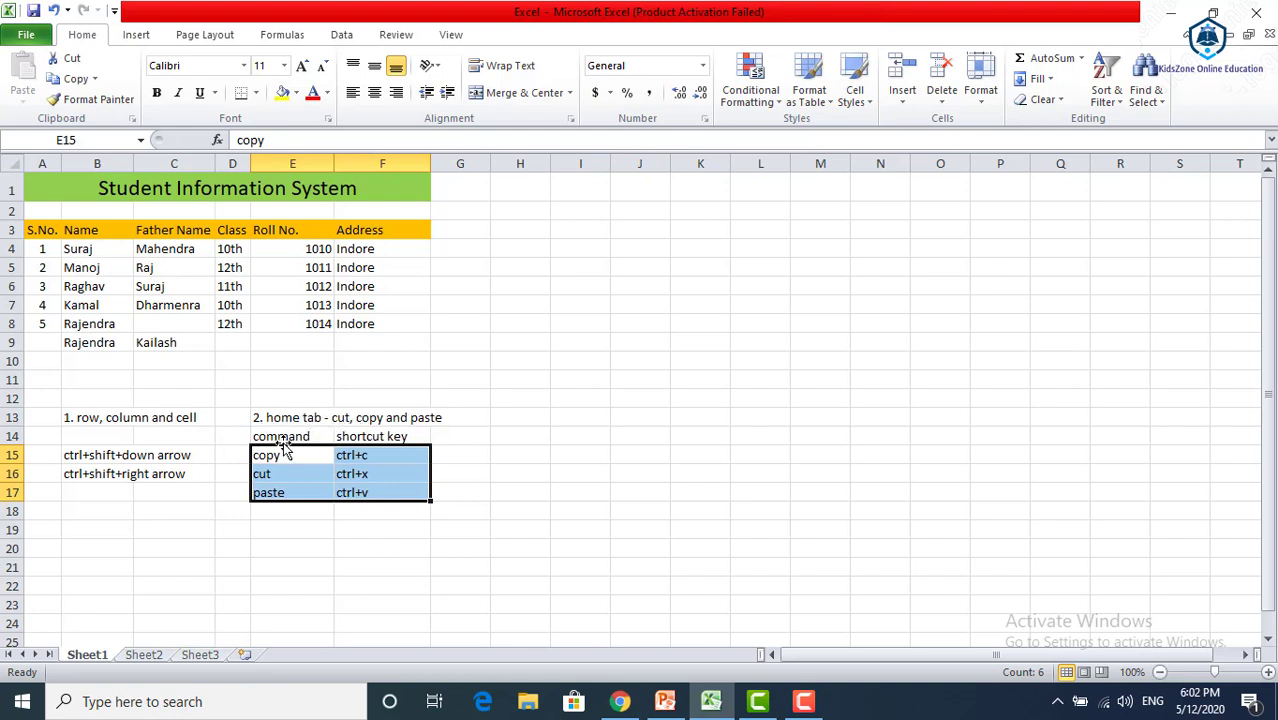
Select the empty cell E18 below the shortcut key notes
{"action": "left_click", "coordinate": [331, 511]}
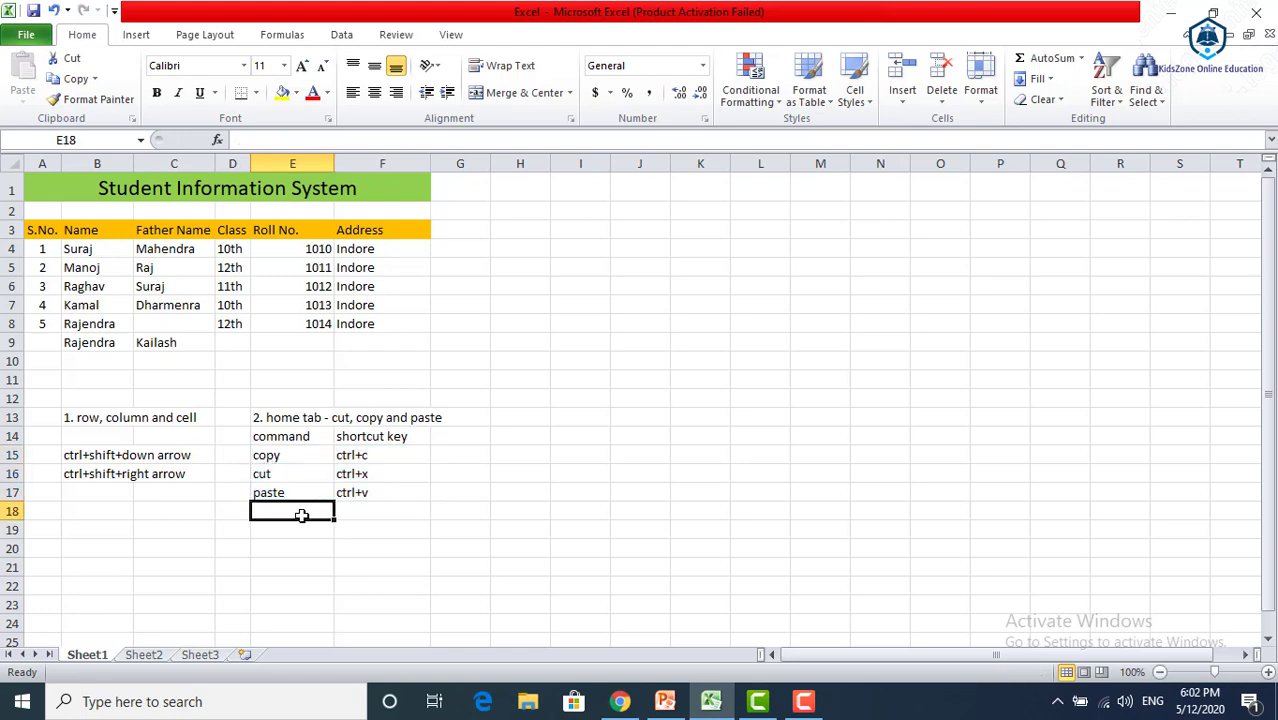